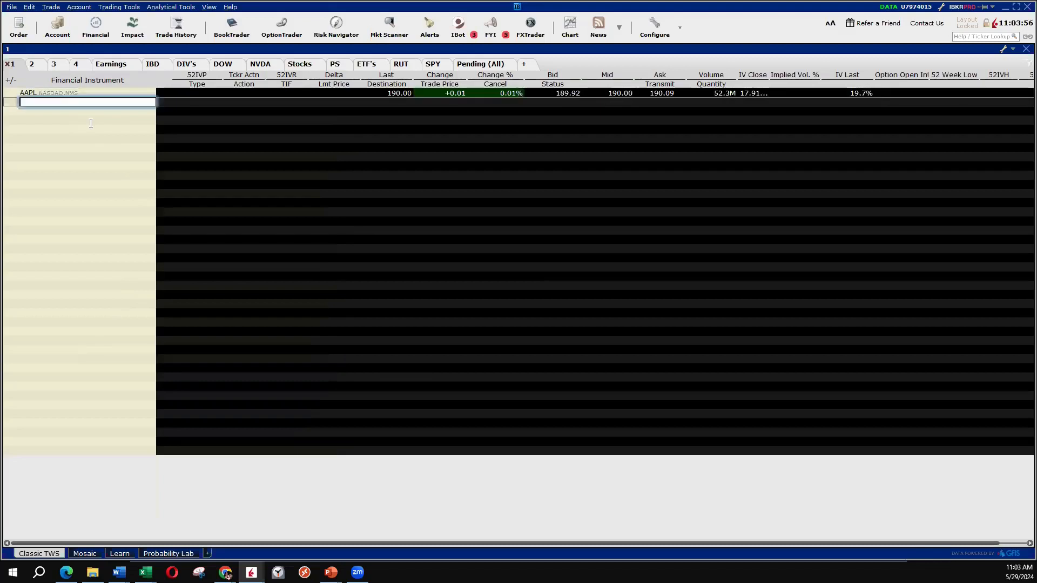
# Look up AAPL options and add the Jun 21 '24 195 call to the watchlist.
pyautogui.press('Return')
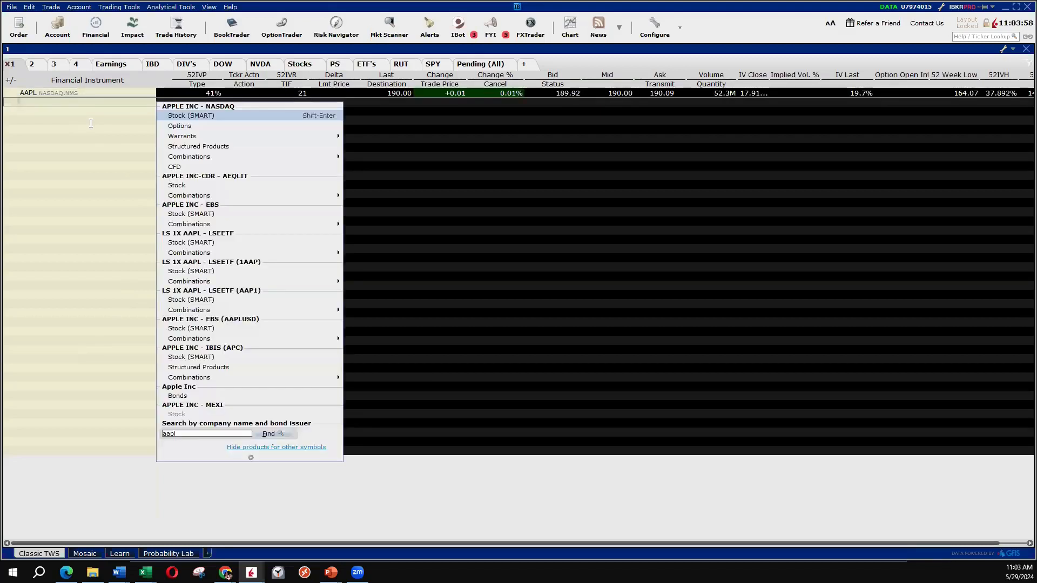
pyautogui.press('Down')
pyautogui.press('Return')
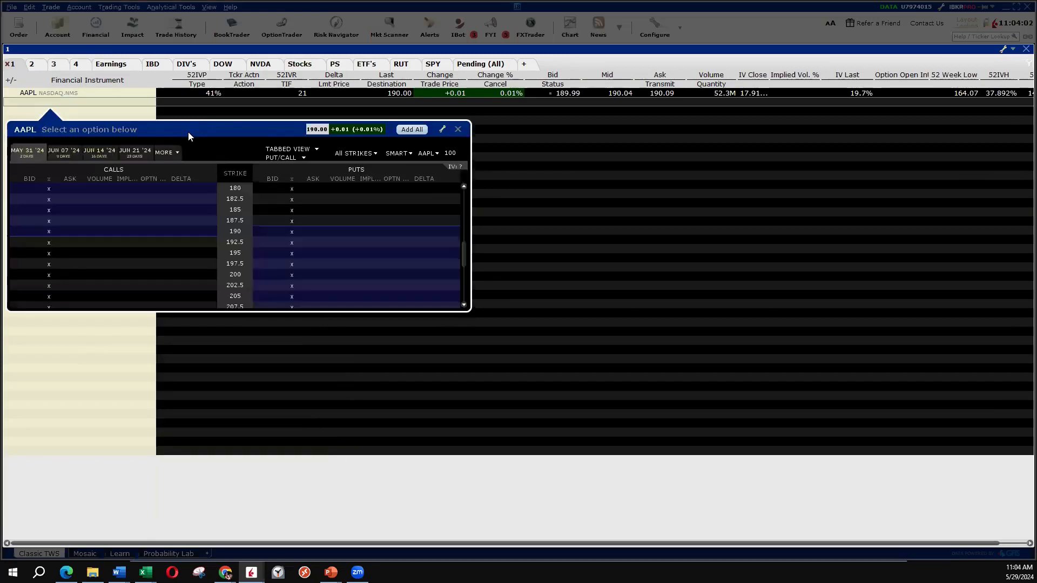
pyautogui.click(122, 152)
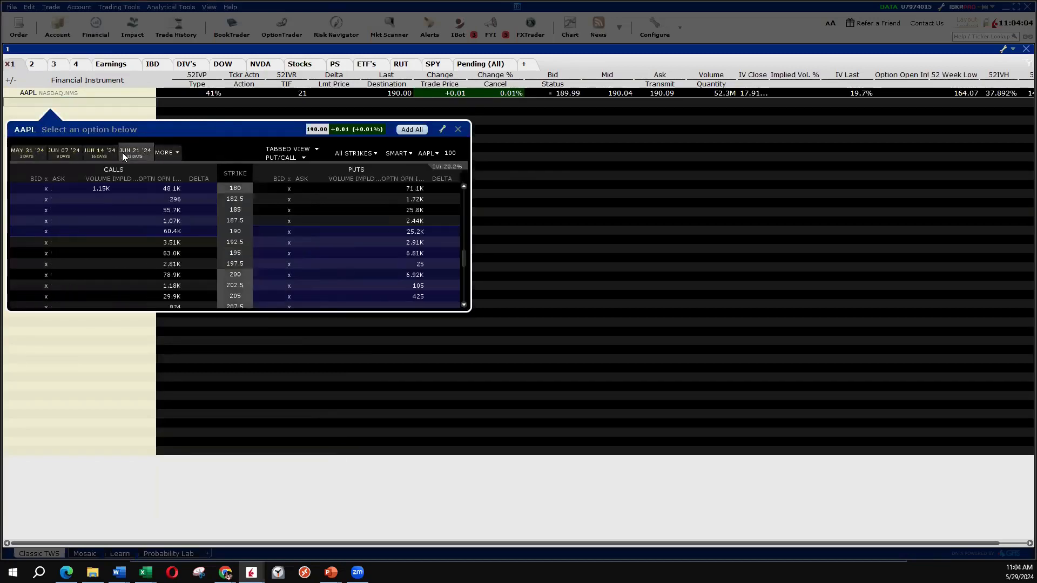
pyautogui.click(123, 258)
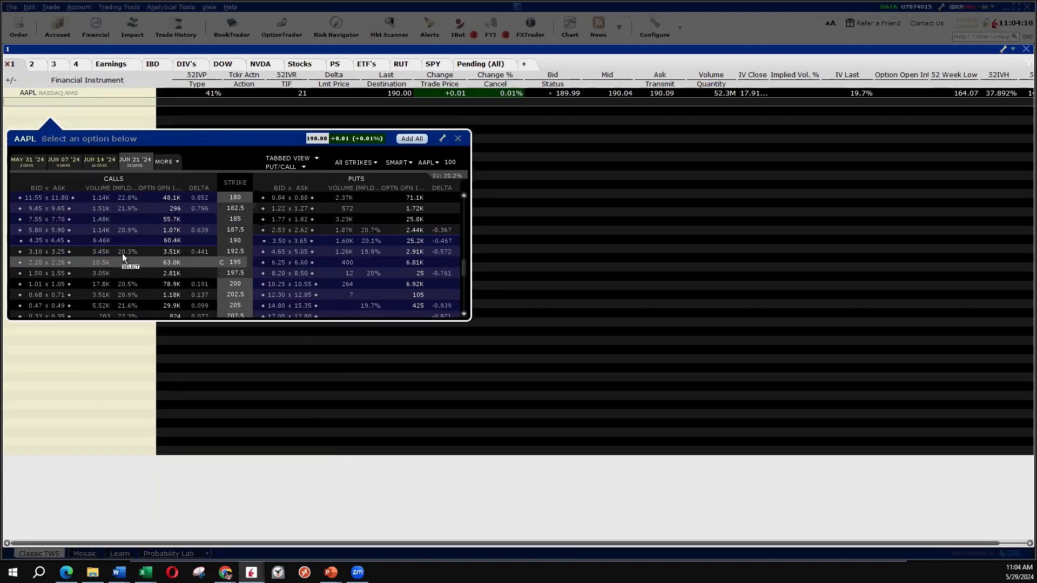
pyautogui.click(456, 139)
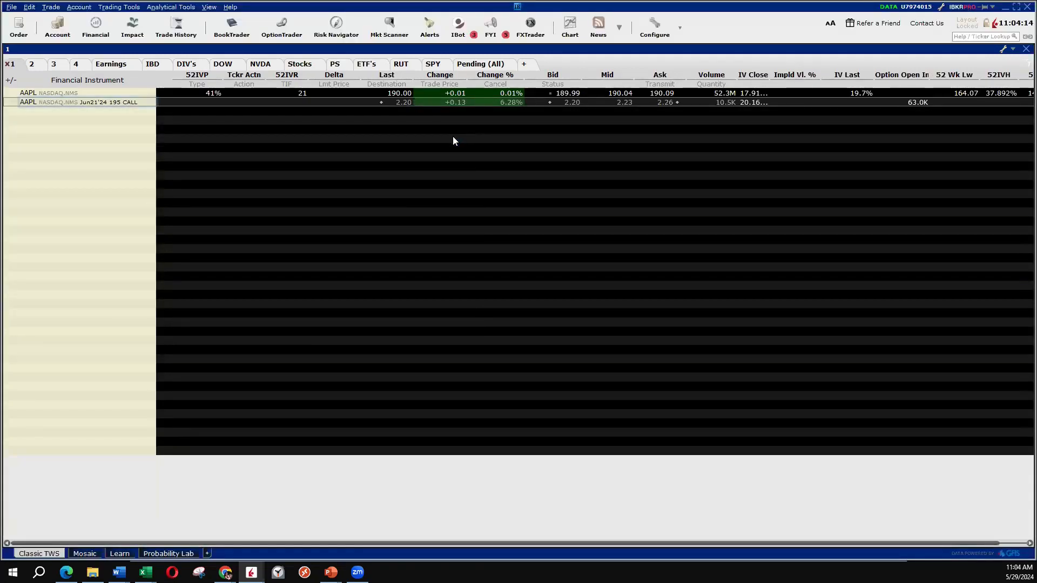
# Create a buy limit order for 100 AAPL shares at 190.04.
pyautogui.click(654, 93)
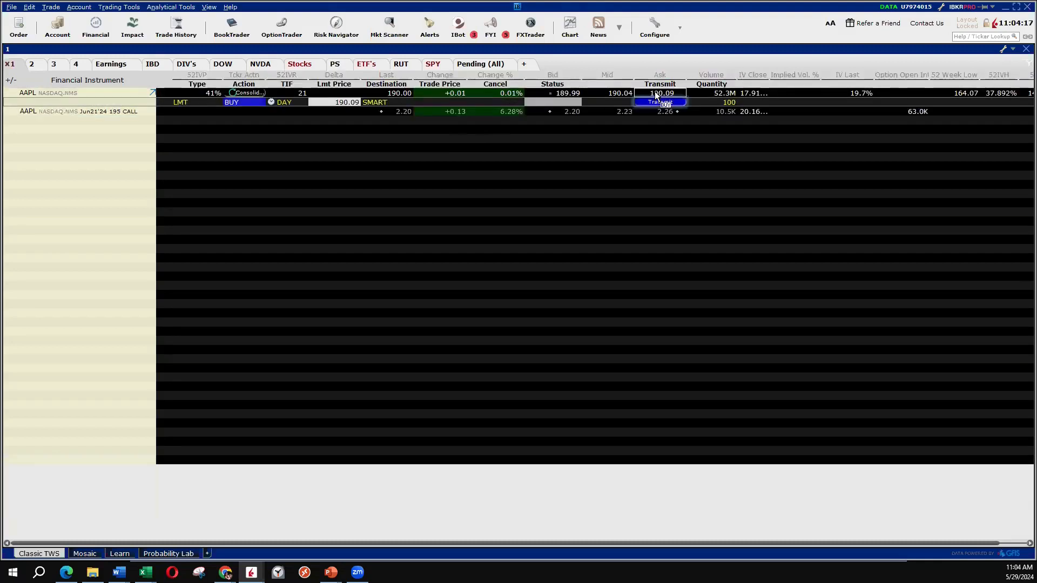
pyautogui.click(337, 102)
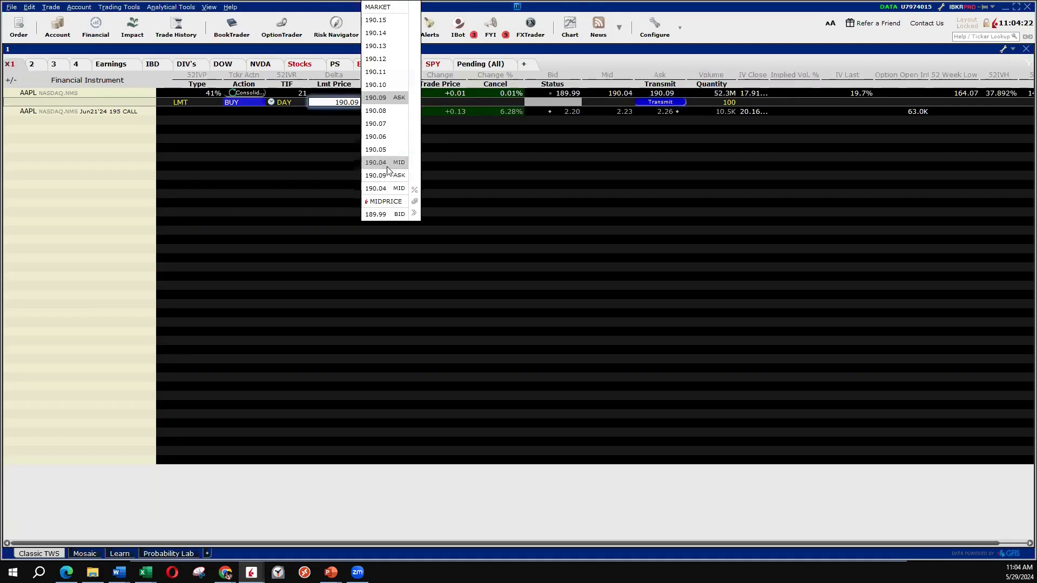
pyautogui.click(382, 150)
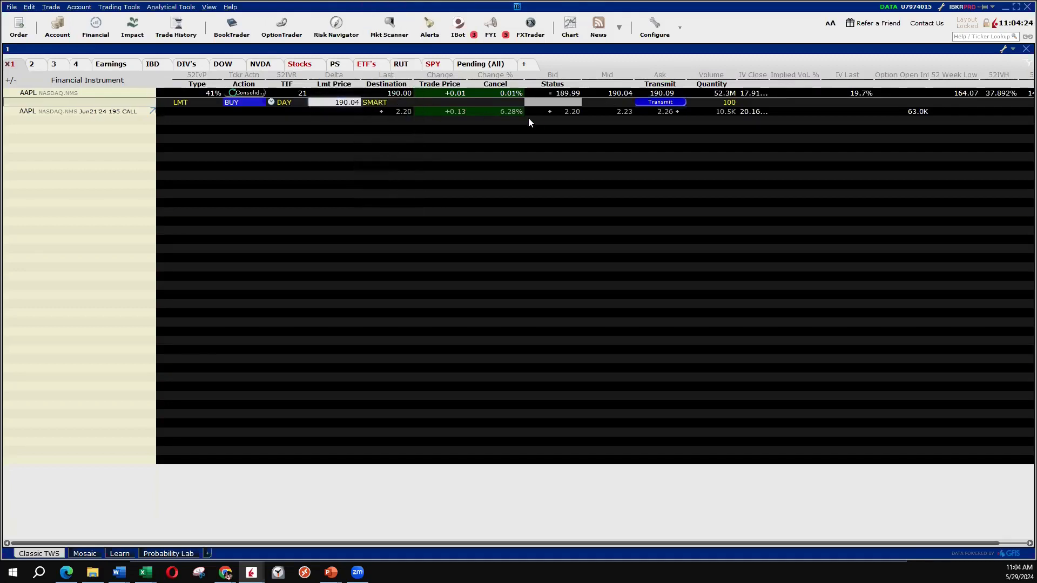
# Create a sell limit order for one AAPL Jun21'24 195 call at 2.23.
pyautogui.click(568, 113)
pyautogui.click(568, 113)
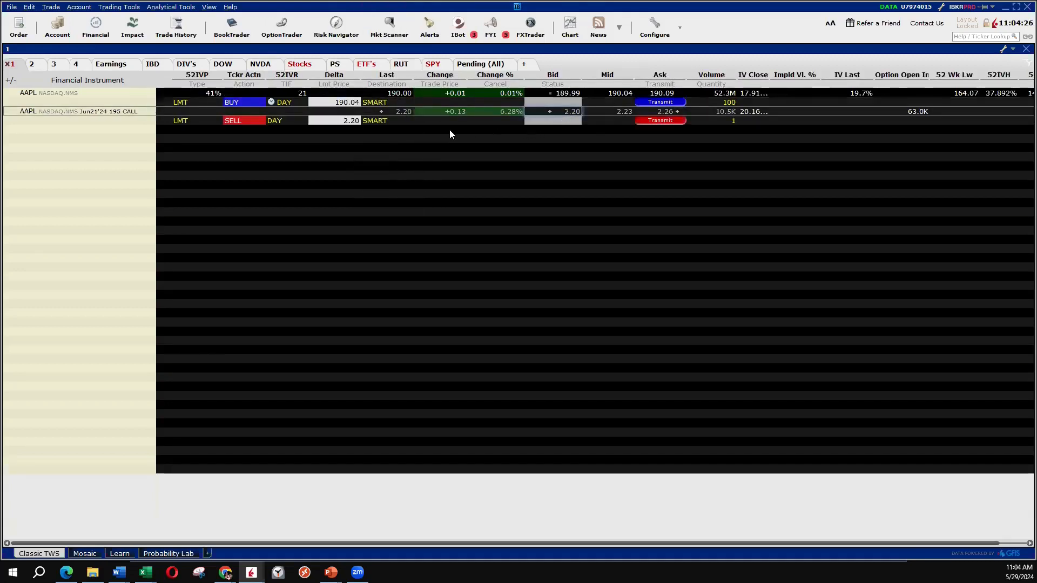
pyautogui.click(340, 120)
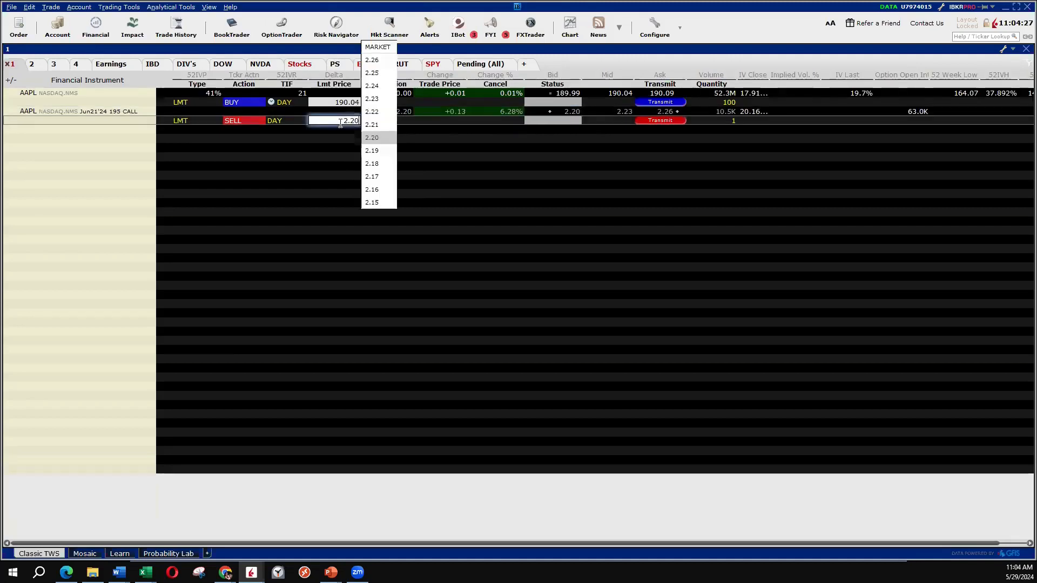
pyautogui.click(372, 98)
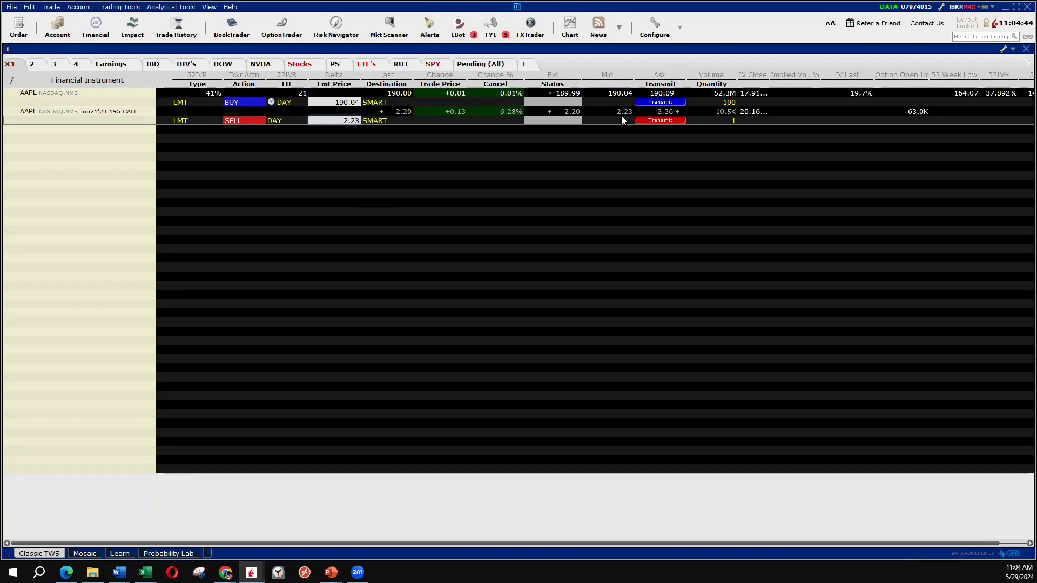
# Enter AAPL in a blank watchlist row and open the combination selection for its NASDAQ listing.
pyautogui.click(101, 147)
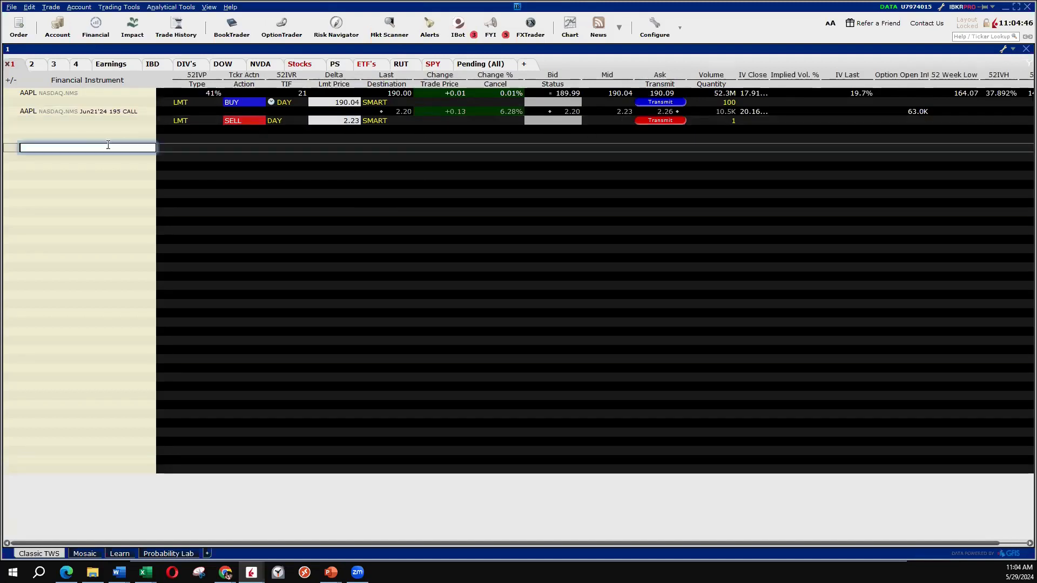
pyautogui.write('aapl')
pyautogui.press('Return')
pyautogui.press('Down')
pyautogui.press('Down')
pyautogui.press('Down')
pyautogui.press('Down')
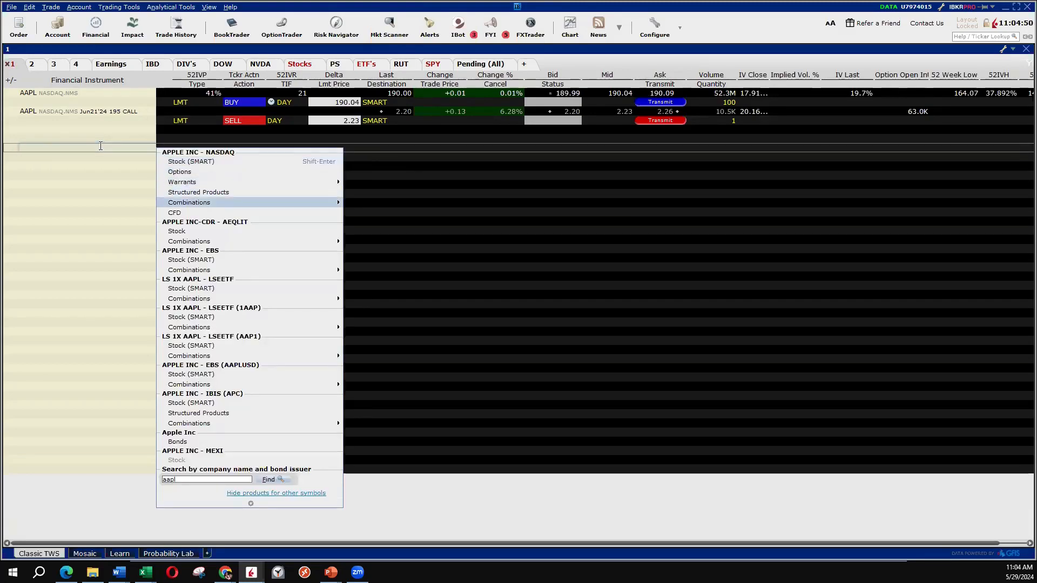
pyautogui.press('Right')
pyautogui.press('Return')
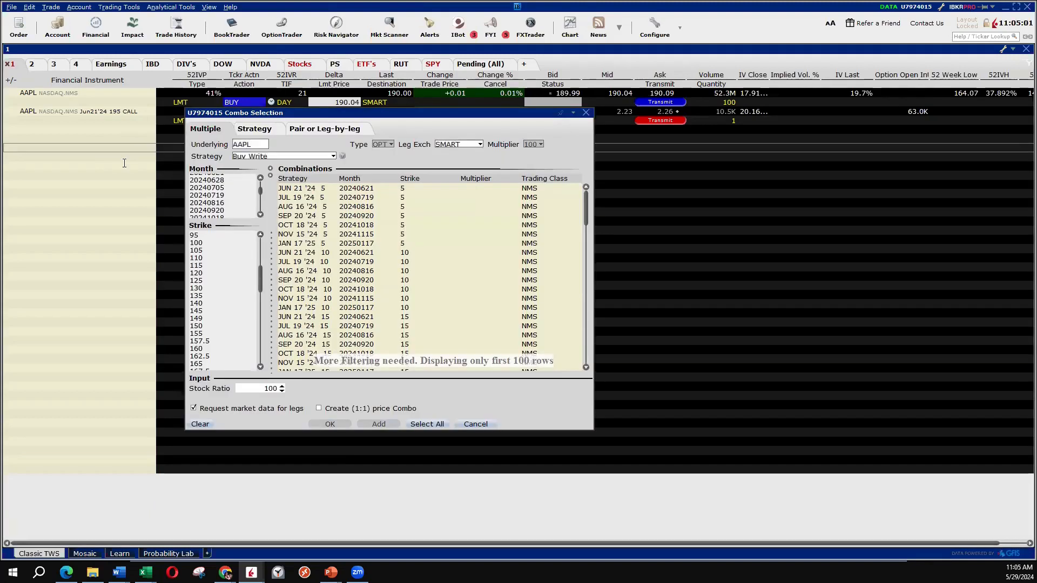
# Build an AAPL Buy Write combination for month 20240621 at strike 195, add it to the watchlist and close its description.
pyautogui.click(273, 158)
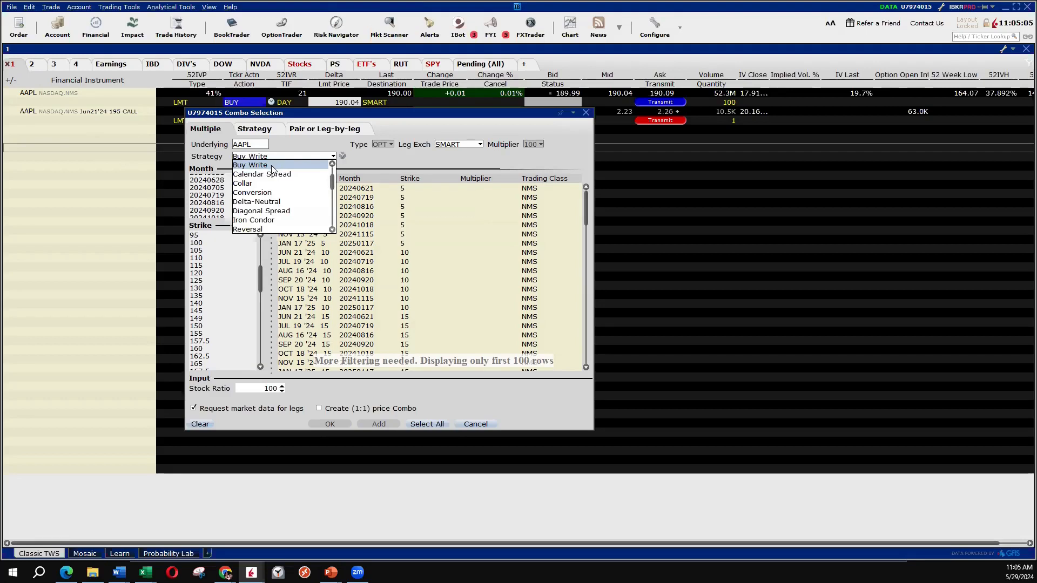
pyautogui.click(273, 166)
pyautogui.scroll(2, 262, 183)
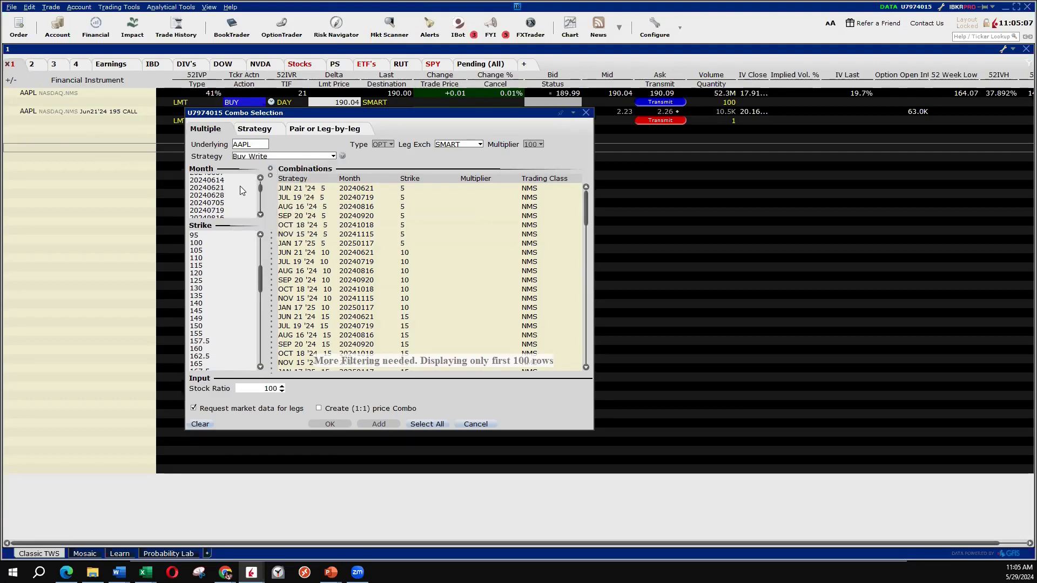
pyautogui.click(222, 189)
pyautogui.scroll(-6, 218, 279)
pyautogui.click(209, 325)
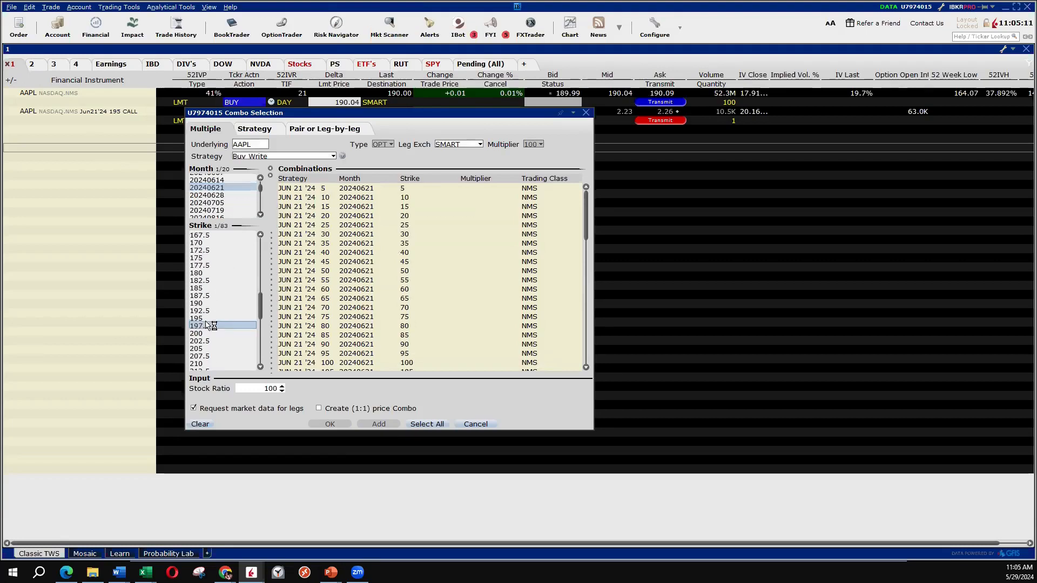
pyautogui.click(205, 319)
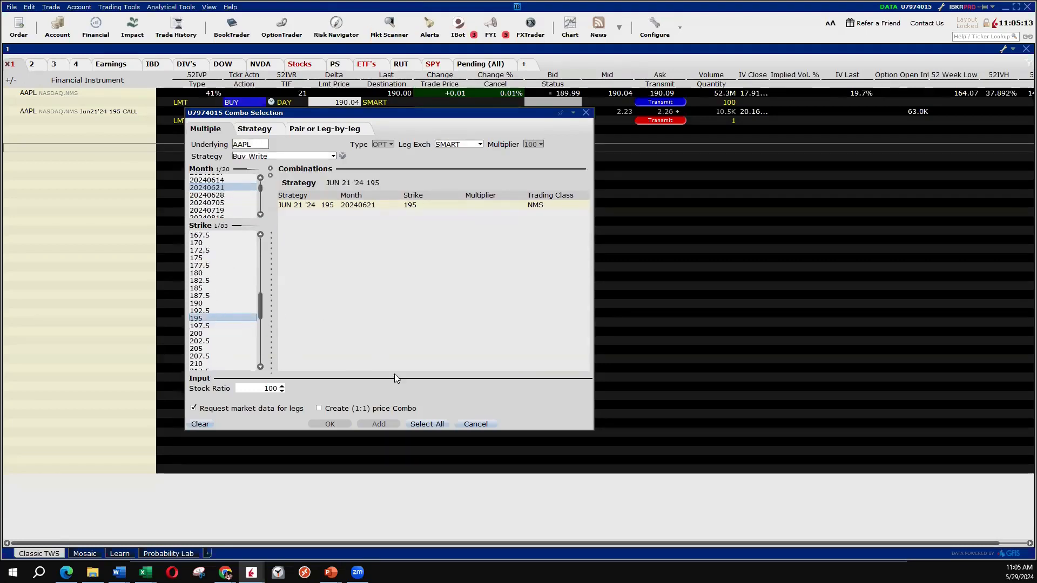
pyautogui.click(421, 422)
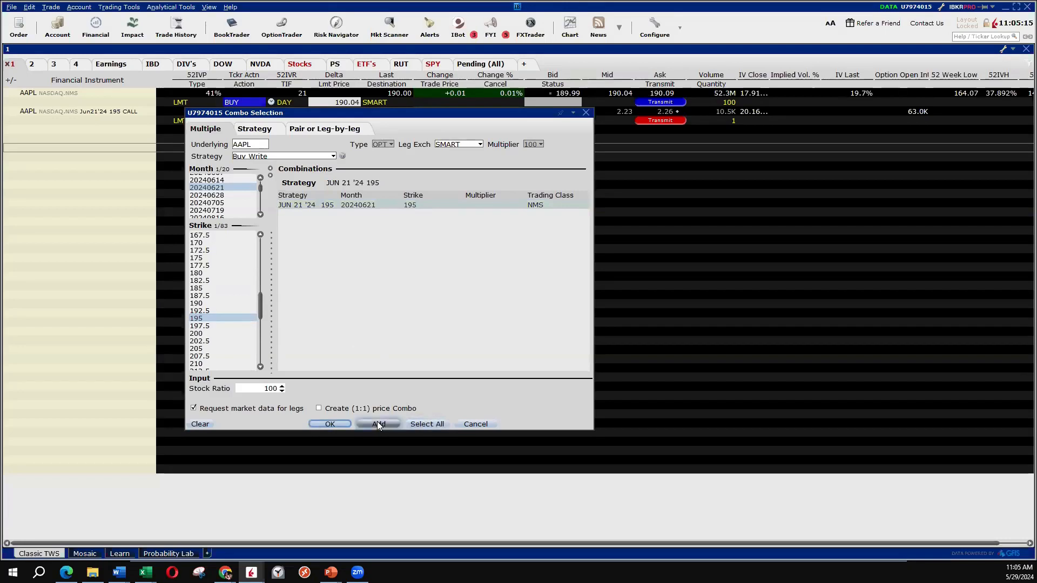
pyautogui.click(330, 424)
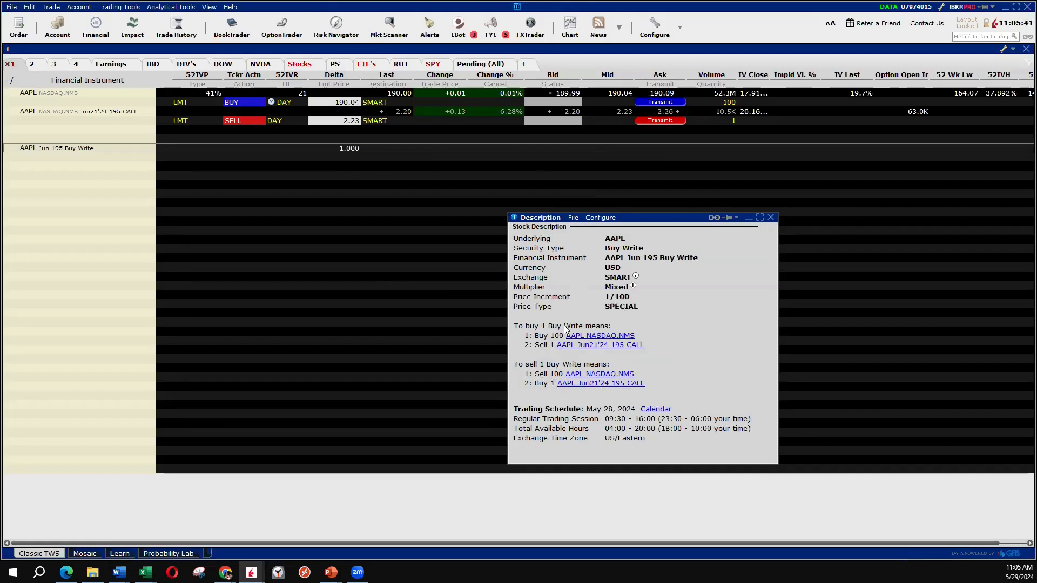
pyautogui.click(771, 217)
pyautogui.moveTo(116, 147)
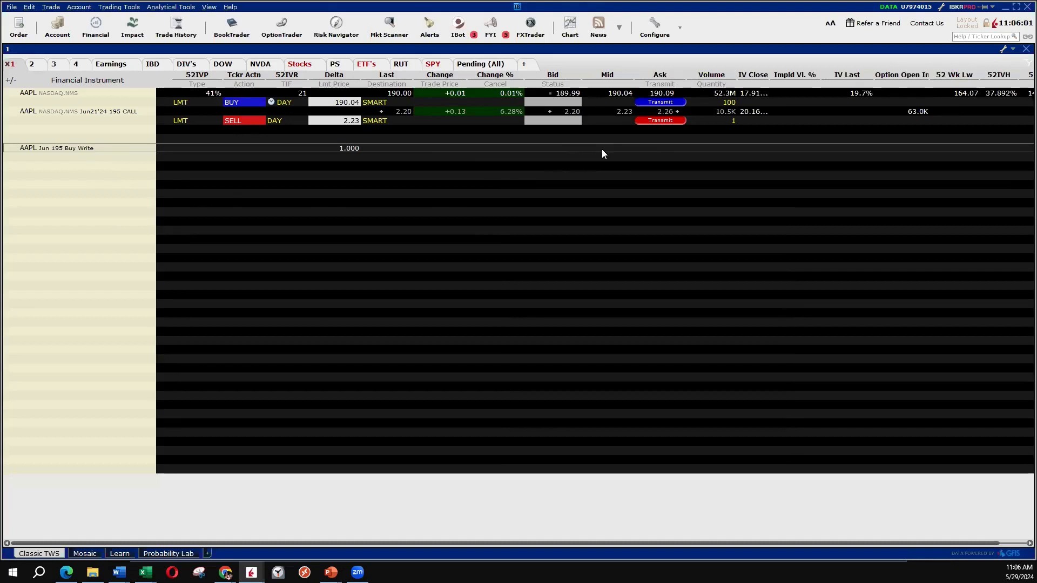
# Switch to Excel and calculate the net buy-write price in cell A1 with =190.04-2.23.
pyautogui.hotkey('alt', 'Tab')
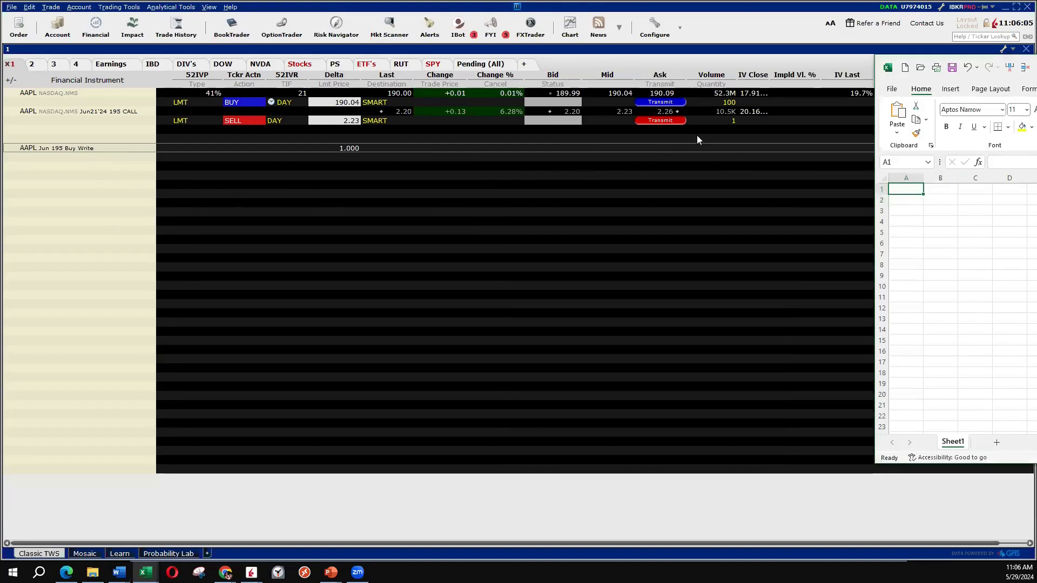
pyautogui.write('=190.04')
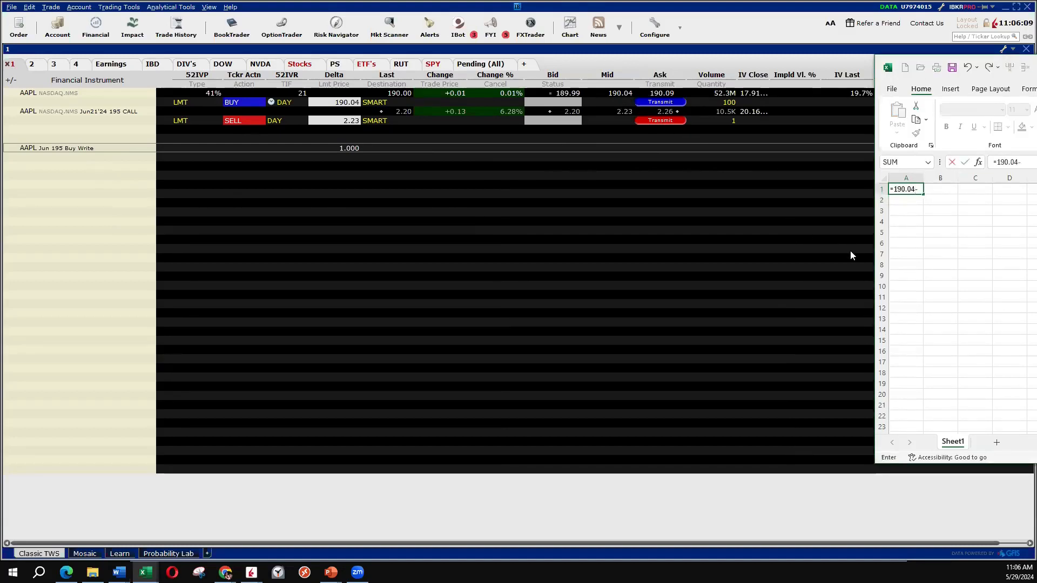
pyautogui.write('-2.23')
pyautogui.press('Return')
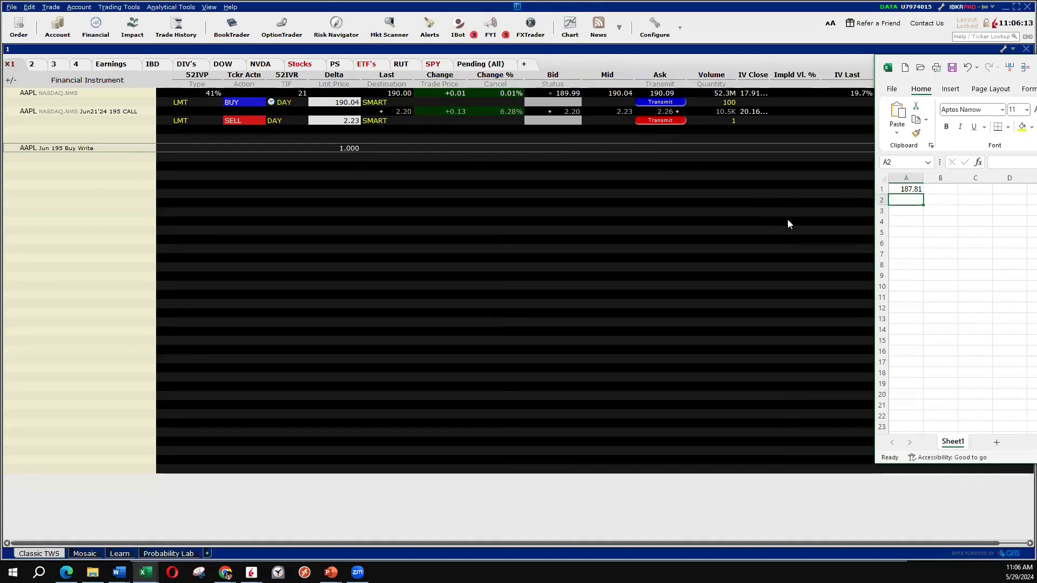
pyautogui.click(909, 189)
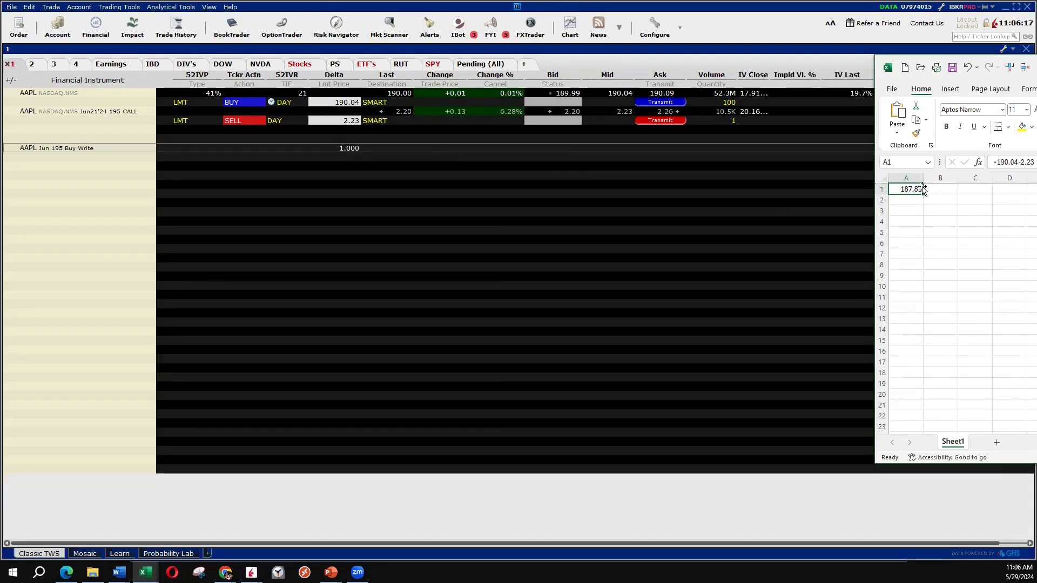
# Return to Trader Workstation and create a buy limit order for one AAPL Jun 195 Buy Write at 187.81.
pyautogui.click(153, 190)
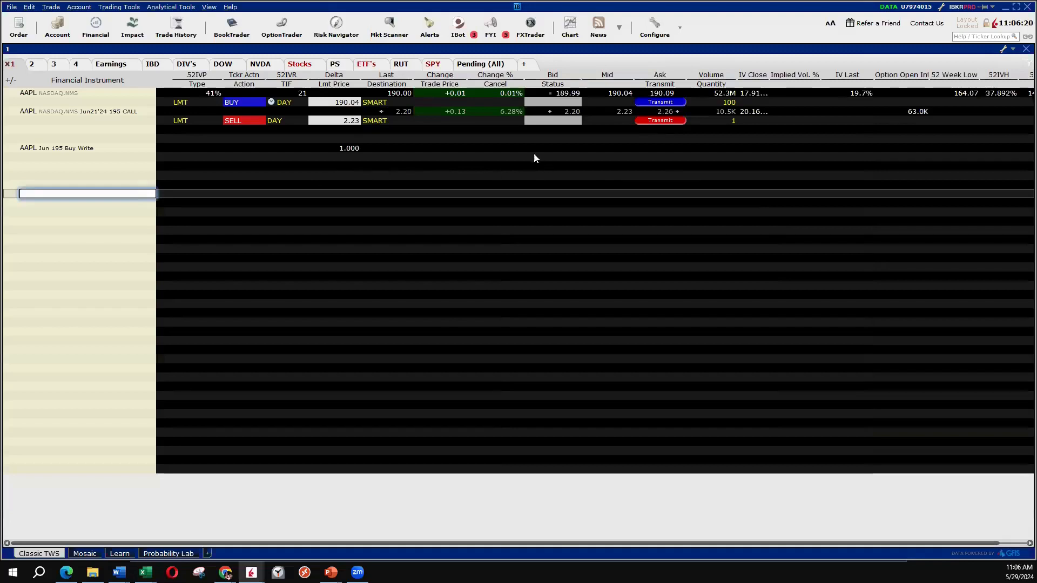
pyautogui.click(659, 147)
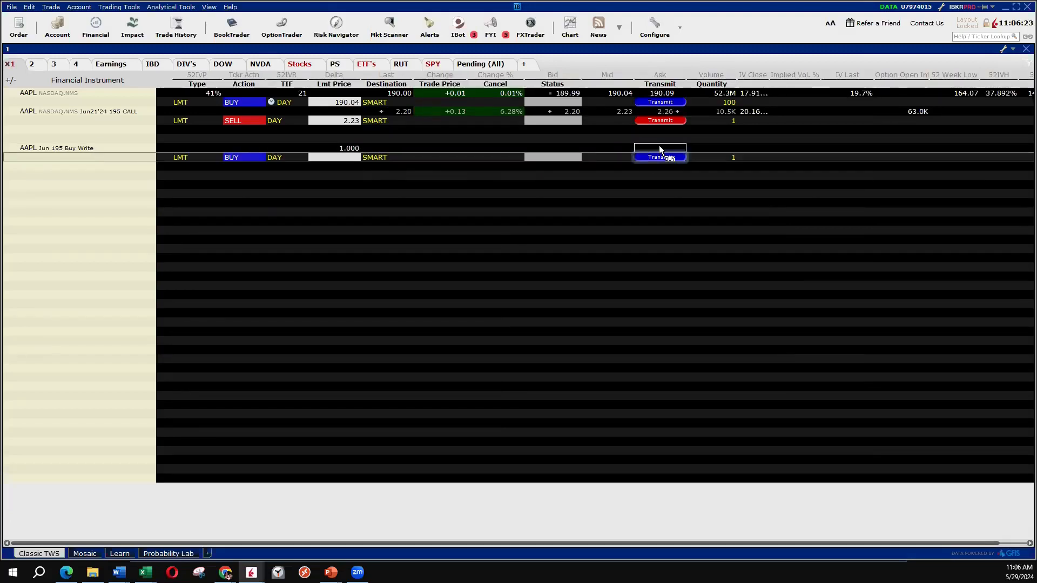
pyautogui.click(330, 158)
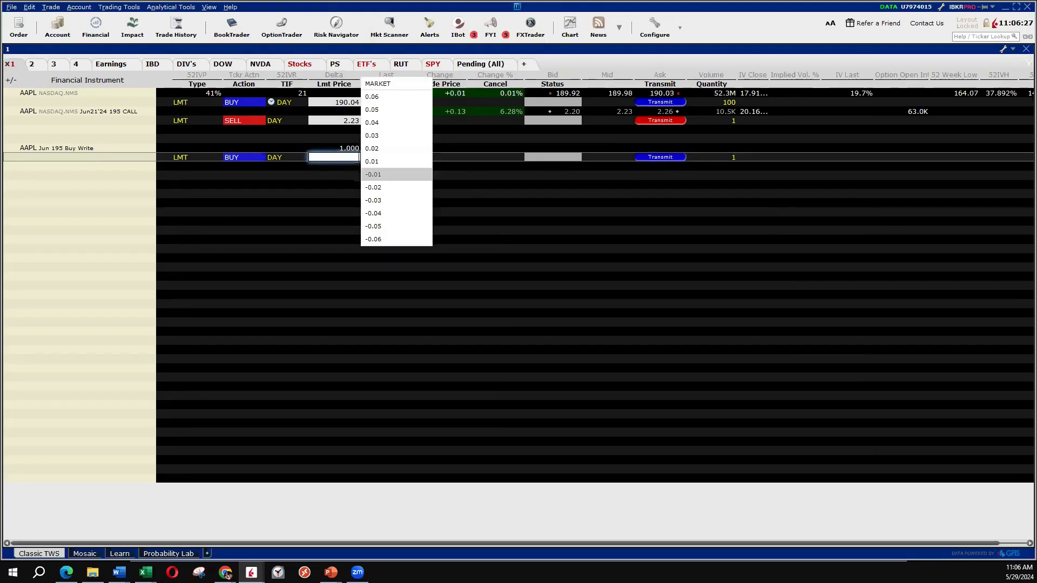
pyautogui.hotkey('alt', 'Tab')
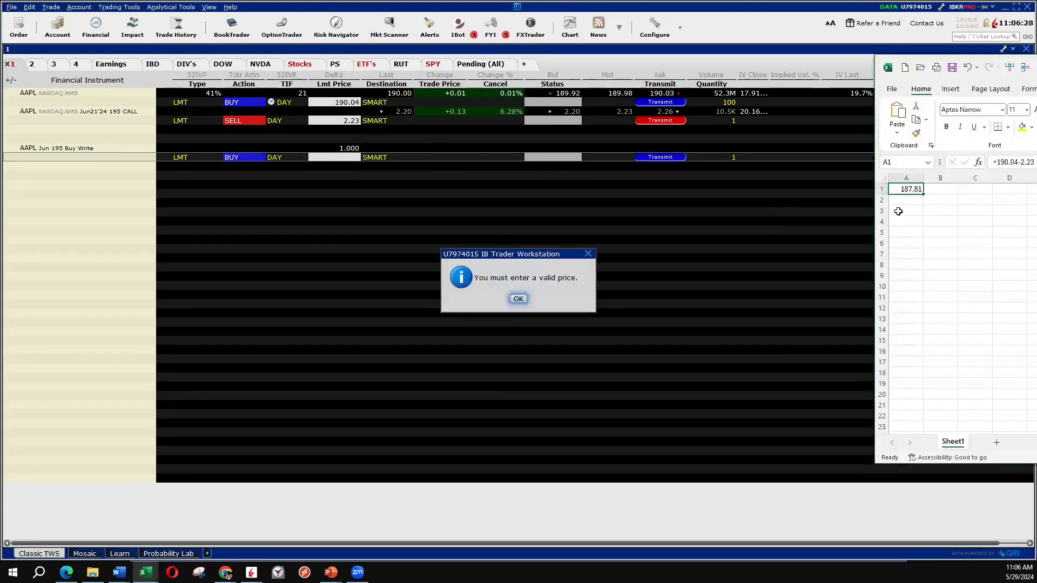
pyautogui.click(518, 299)
pyautogui.click(336, 154)
pyautogui.write('187.81')
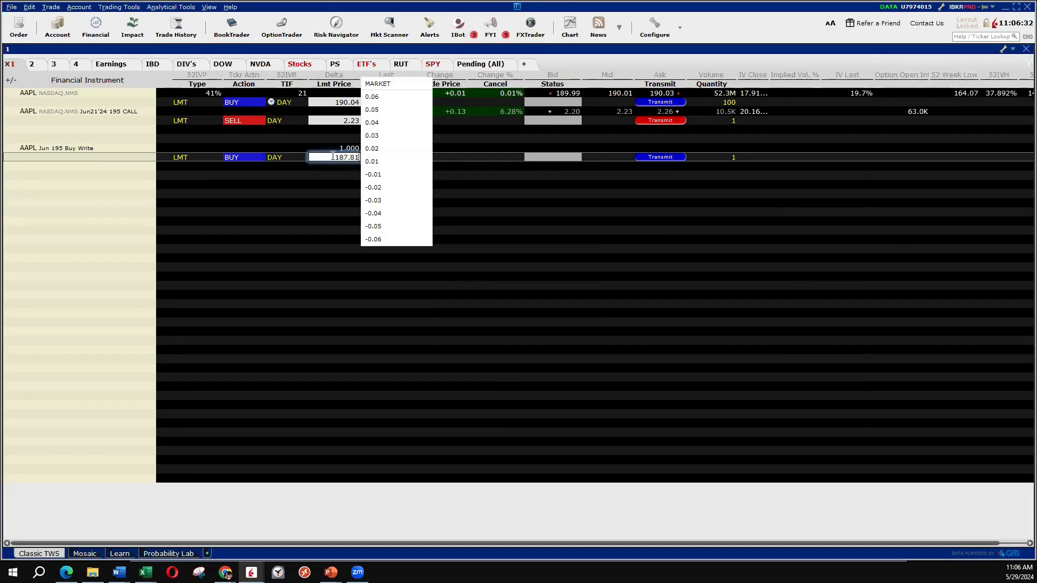
pyautogui.press('Return')
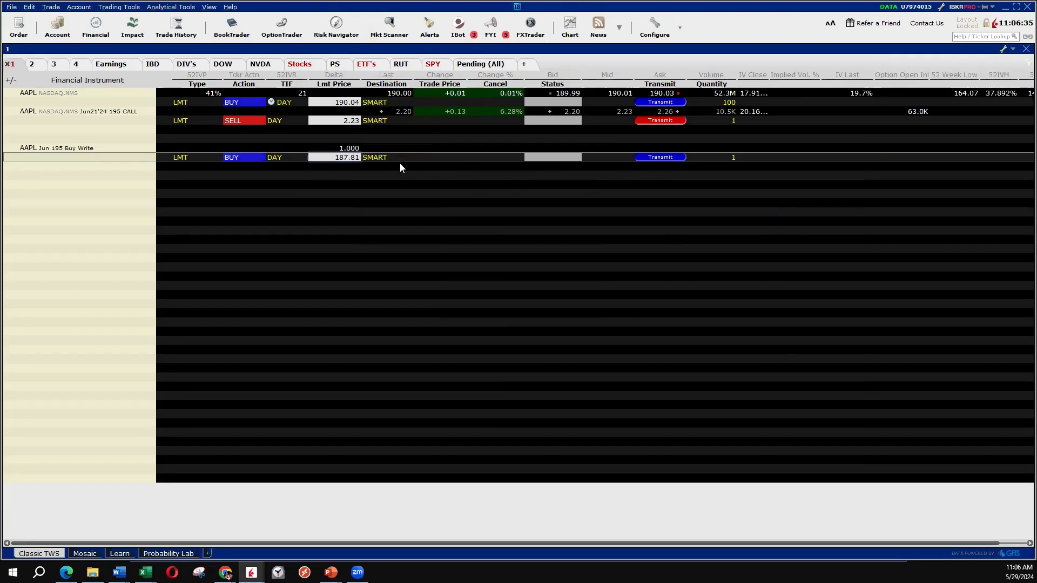
# Set the Buy Write order's limit price to 185.00.
pyautogui.click(332, 157)
pyautogui.scroll(-5, 394, 184)
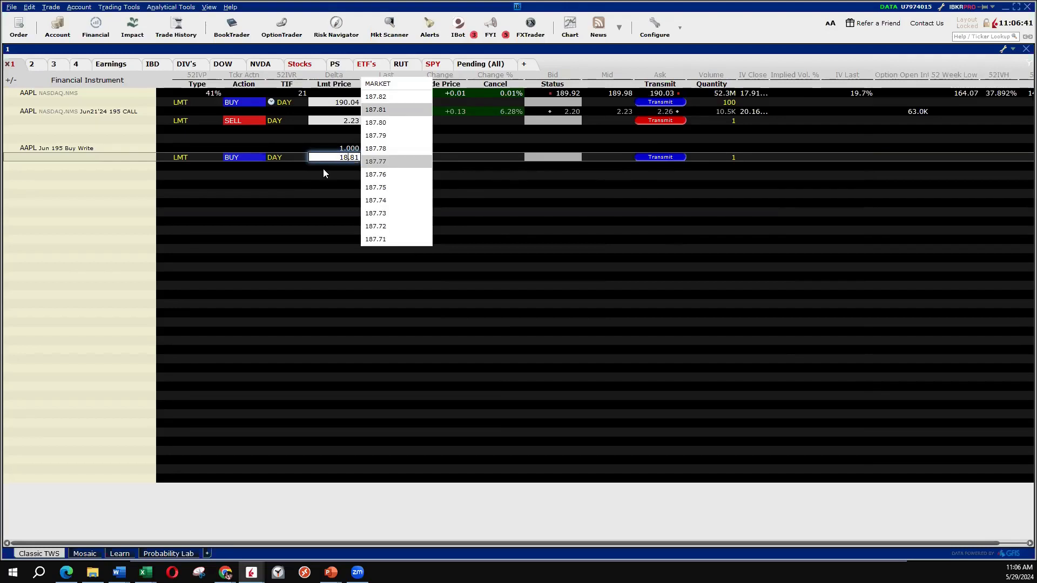
pyautogui.write('00')
pyautogui.press('Return')
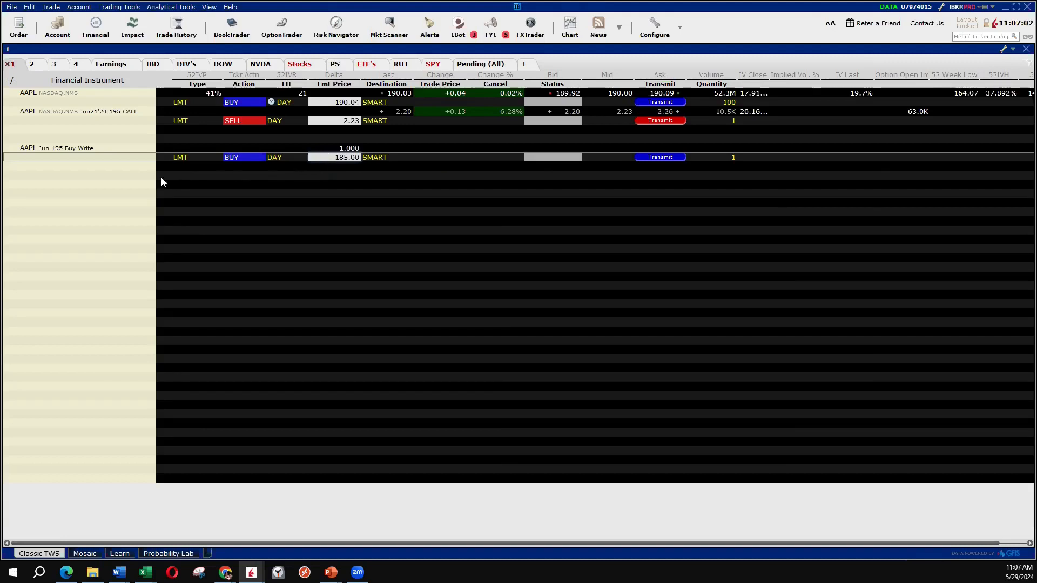
# Delete the untransmitted Buy Write, 195 call and AAPL stock order lines, keeping their instruments in the watchlist.
pyautogui.press('Delete')
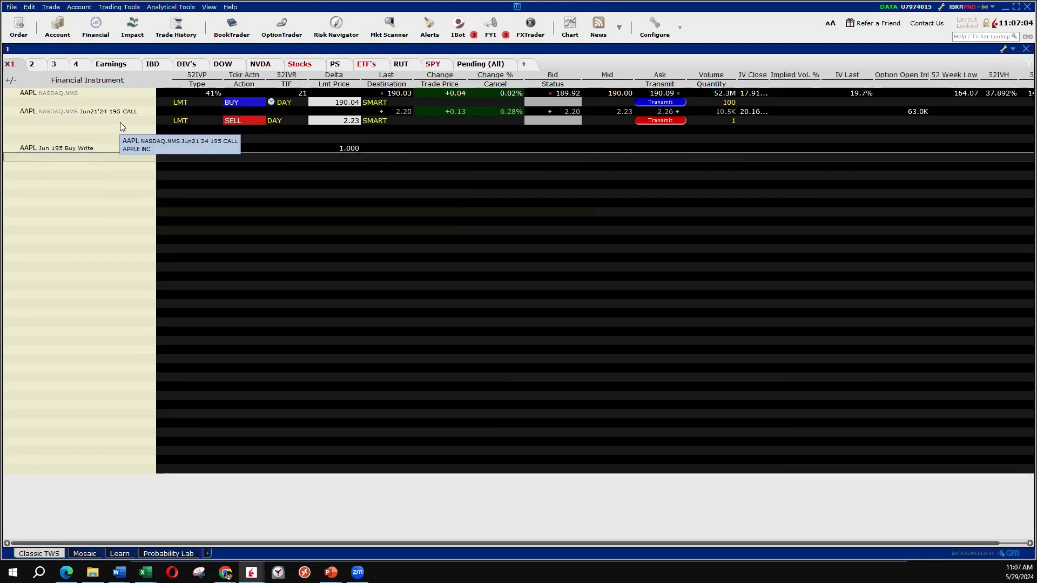
pyautogui.click(120, 122)
pyautogui.press('Delete')
pyautogui.click(113, 102)
pyautogui.press('Delete')
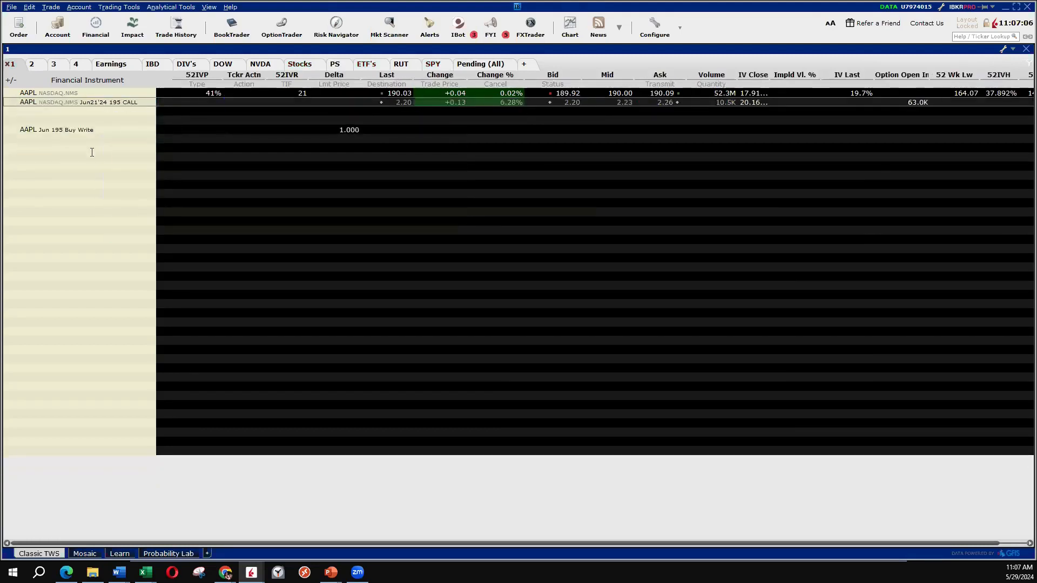
# Add the AAPL Jun21'24 185 call to the watchlist on a new line below the Buy Write.
pyautogui.click(104, 156)
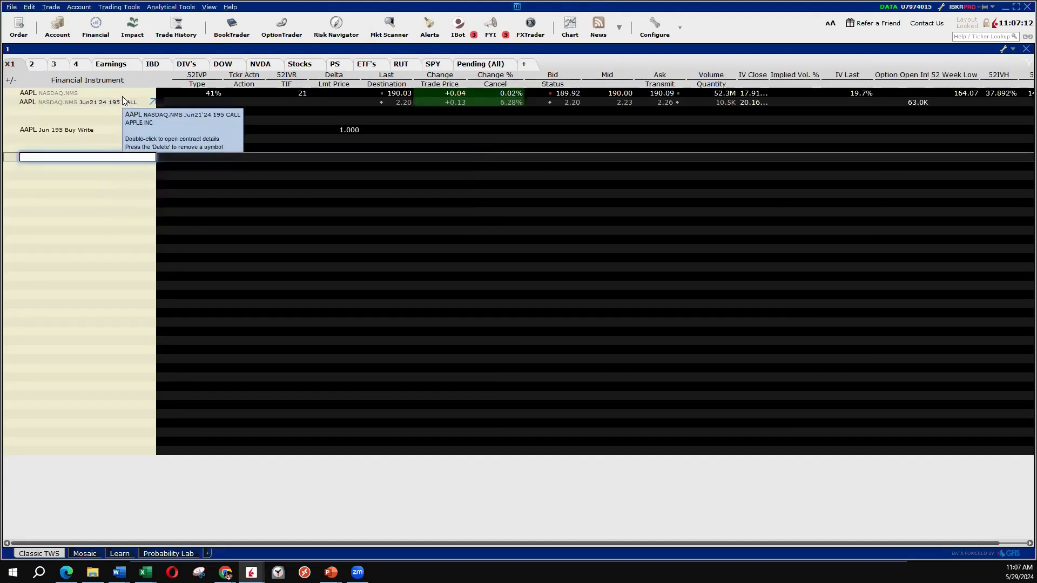
pyautogui.write('aapl')
pyautogui.press('Return')
pyautogui.press('Down')
pyautogui.press('Return')
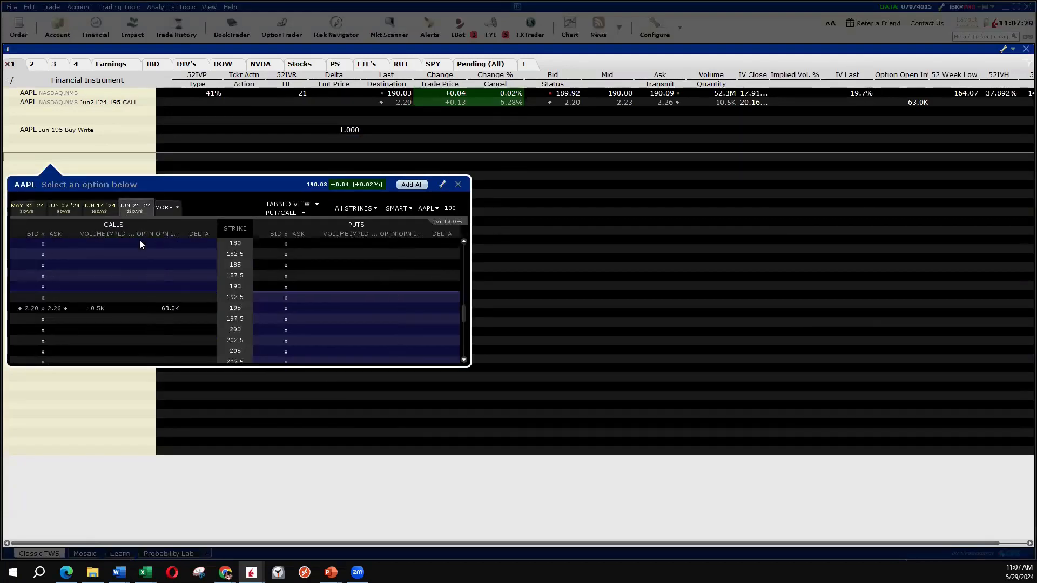
pyautogui.scroll(1, 132, 264)
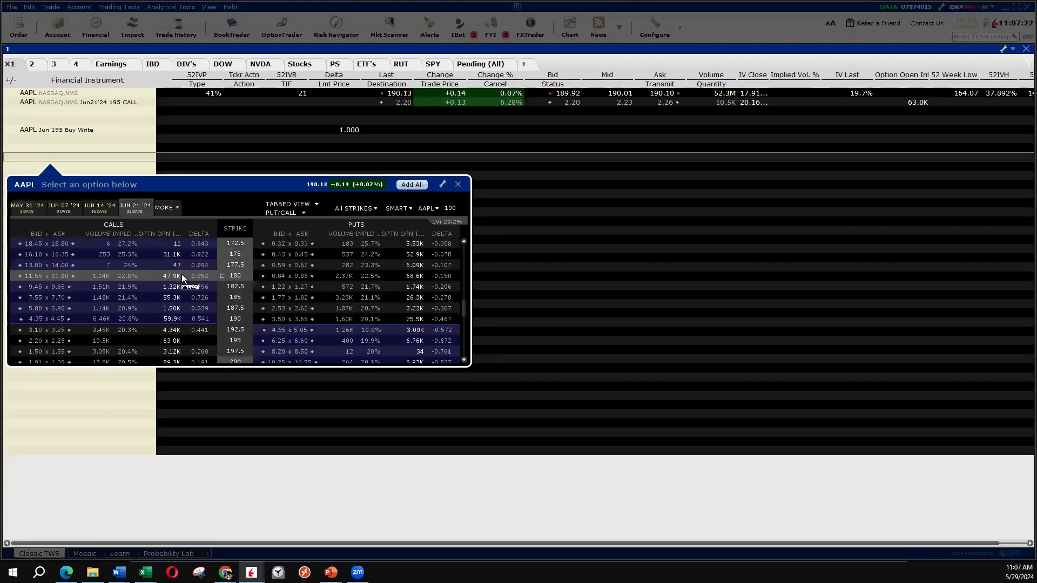
pyautogui.click(200, 297)
pyautogui.click(458, 193)
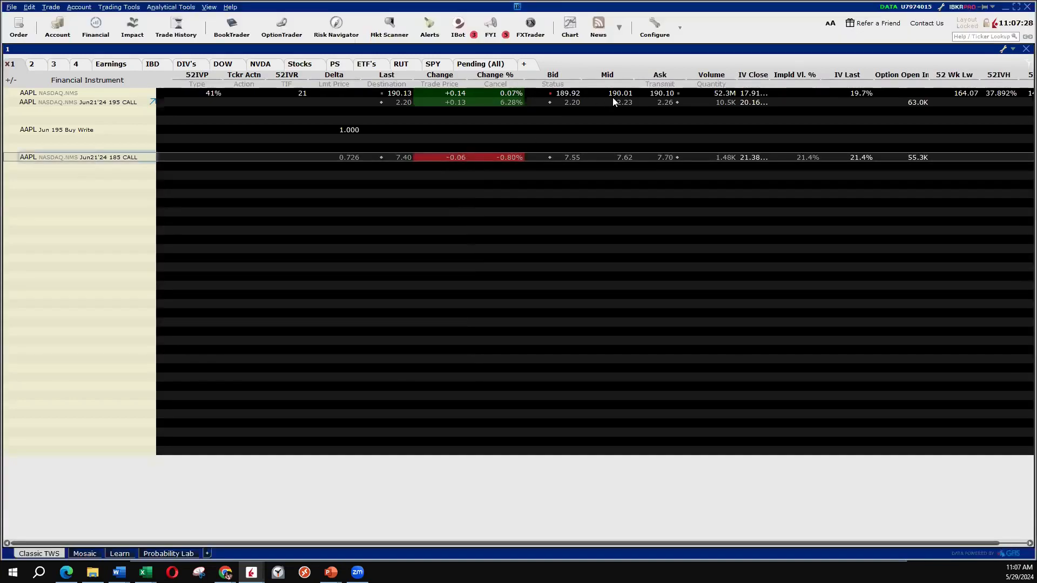
pyautogui.click(562, 157)
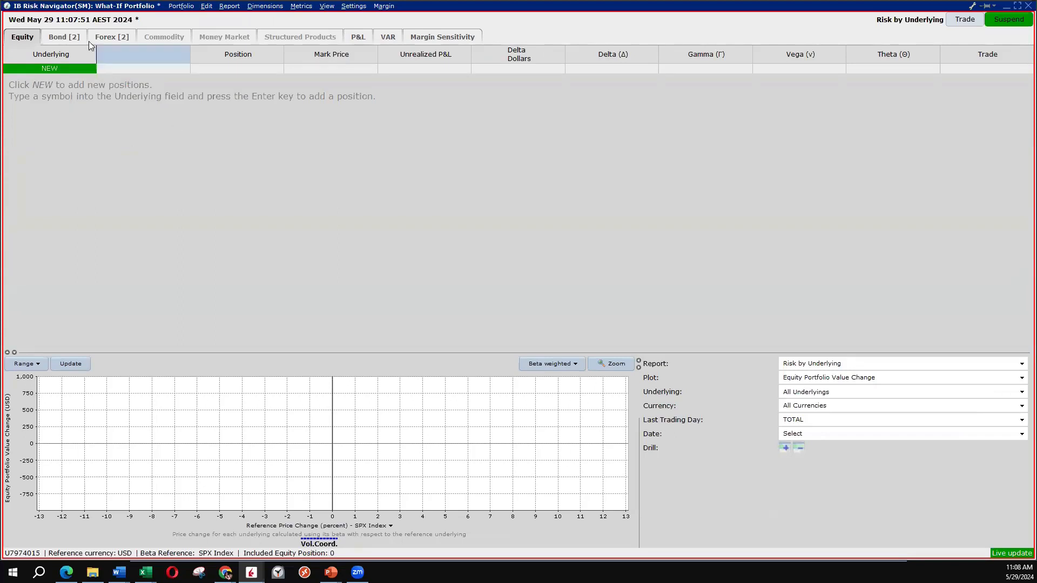
# In Risk Navigator's blank What-If portfolio, add AAPL Stock (SMART) on NASDAQ as a new equity position.
pyautogui.click(58, 67)
pyautogui.write('aapl')
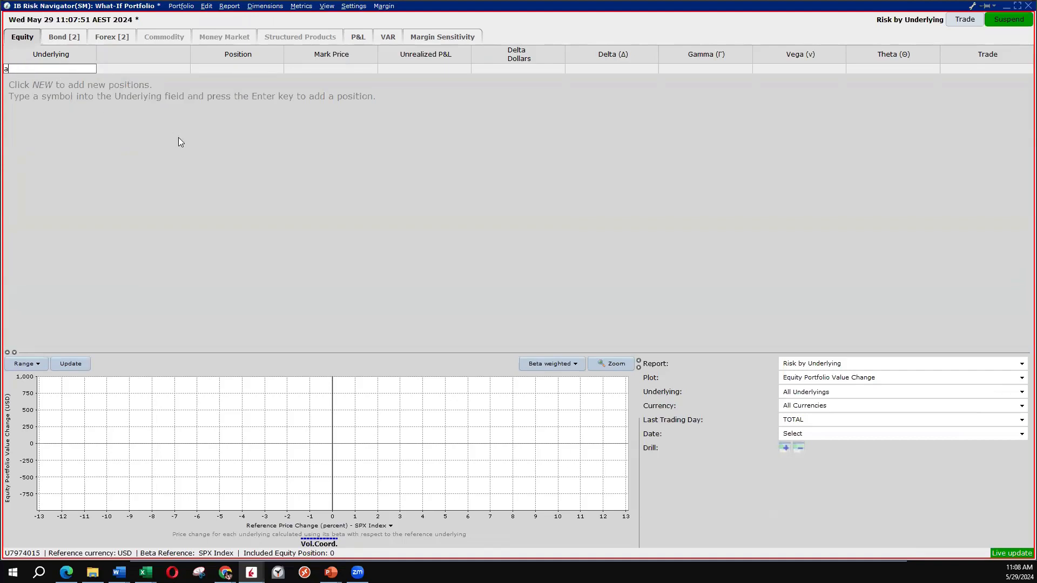
pyautogui.press('Return')
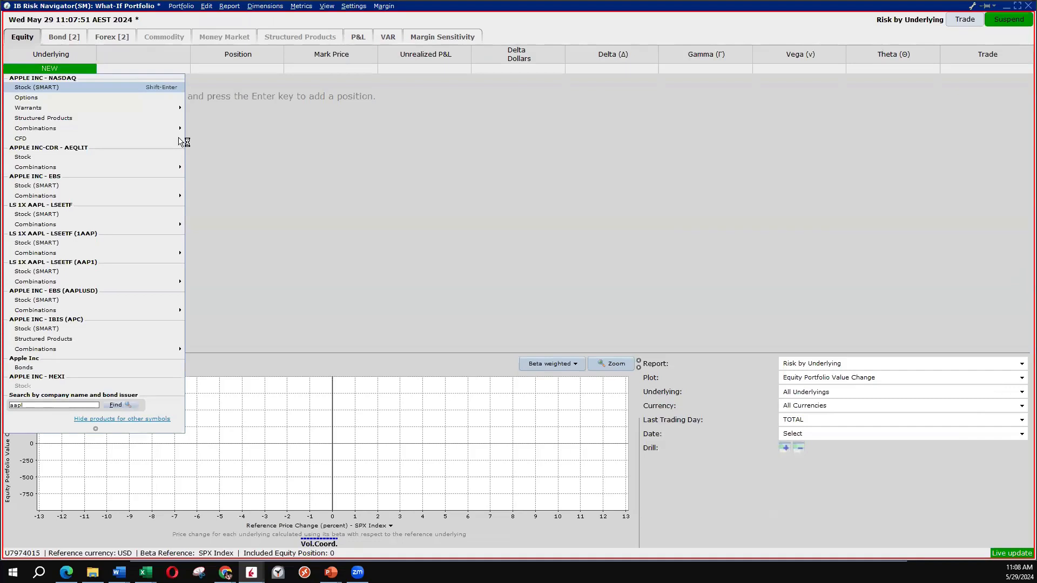
pyautogui.press('Return')
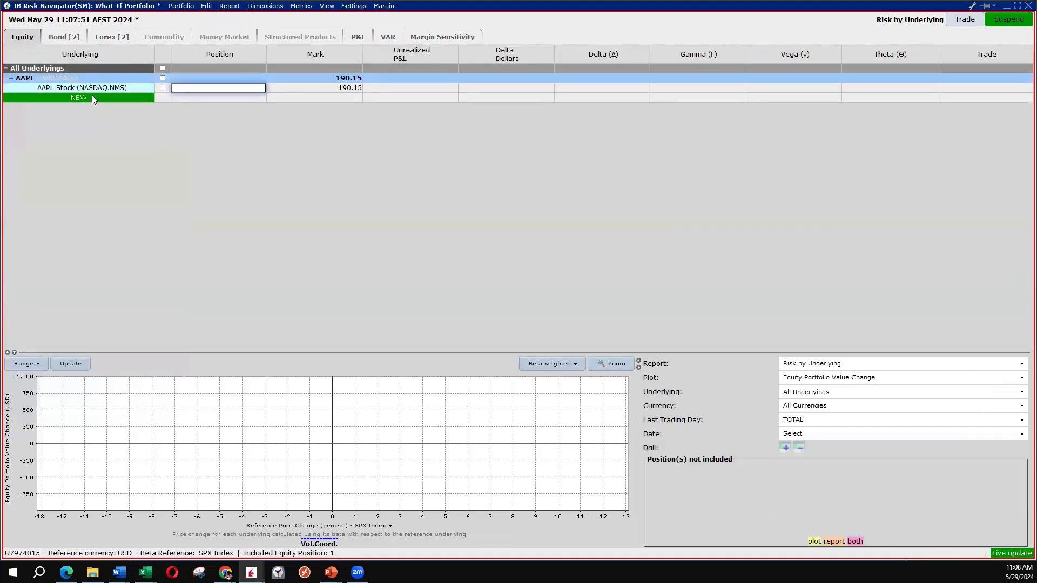
# Add the AAPL Jun 21 '24 195 call to the What-If portfolio from the option chain.
pyautogui.click(92, 97)
pyautogui.write('aapl')
pyautogui.press('Return')
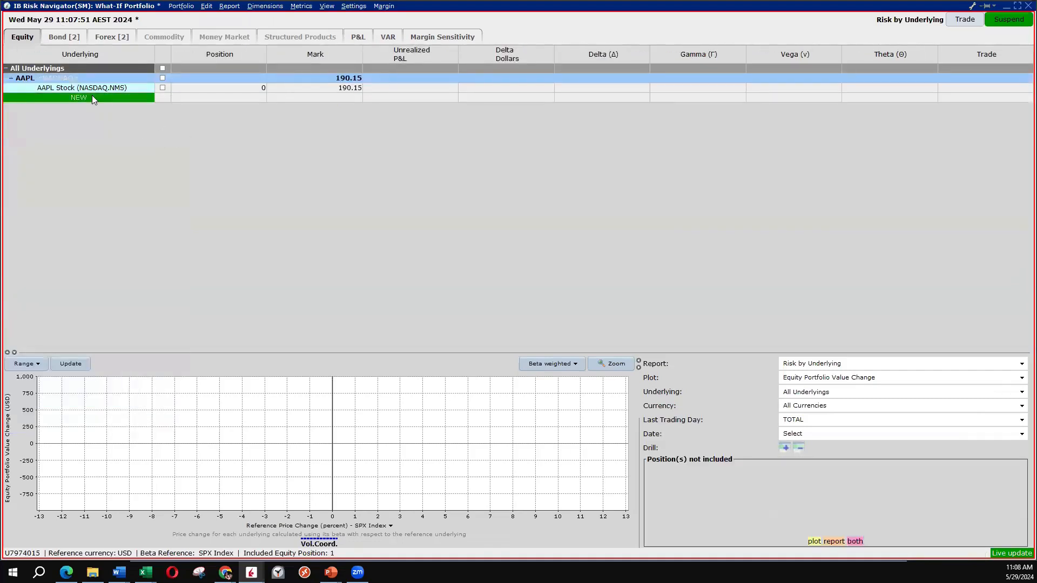
pyautogui.press('Escape')
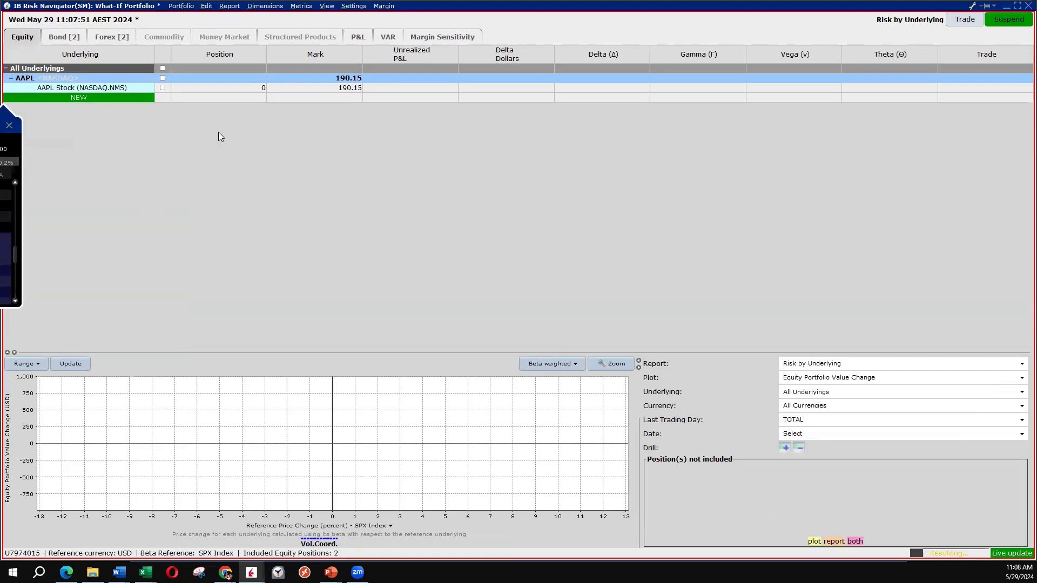
# Set the AAPL stock position to 100 shares and the 195 call position to -1.
pyautogui.click(206, 89)
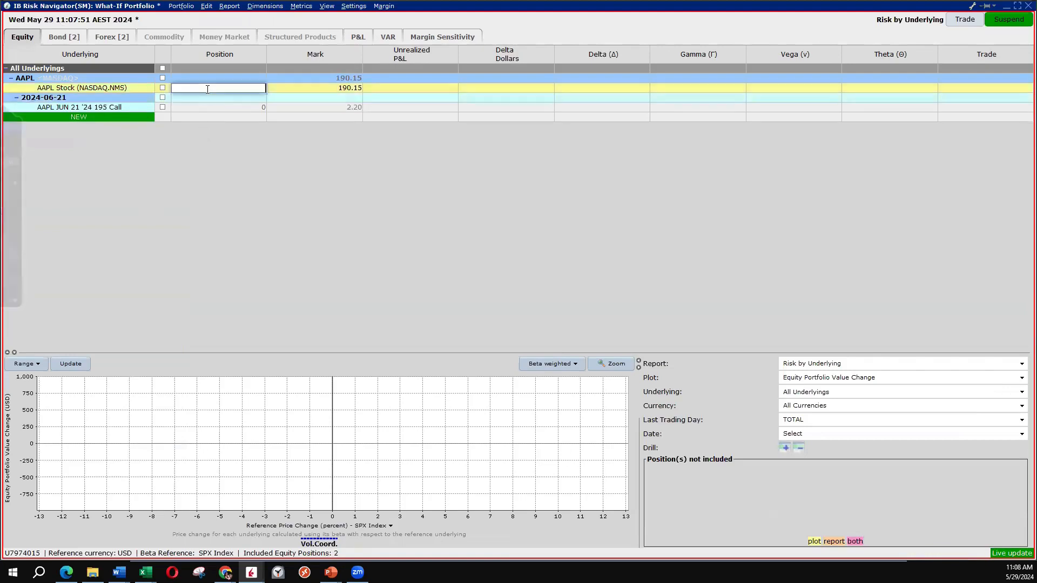
pyautogui.write('100')
pyautogui.press('Return')
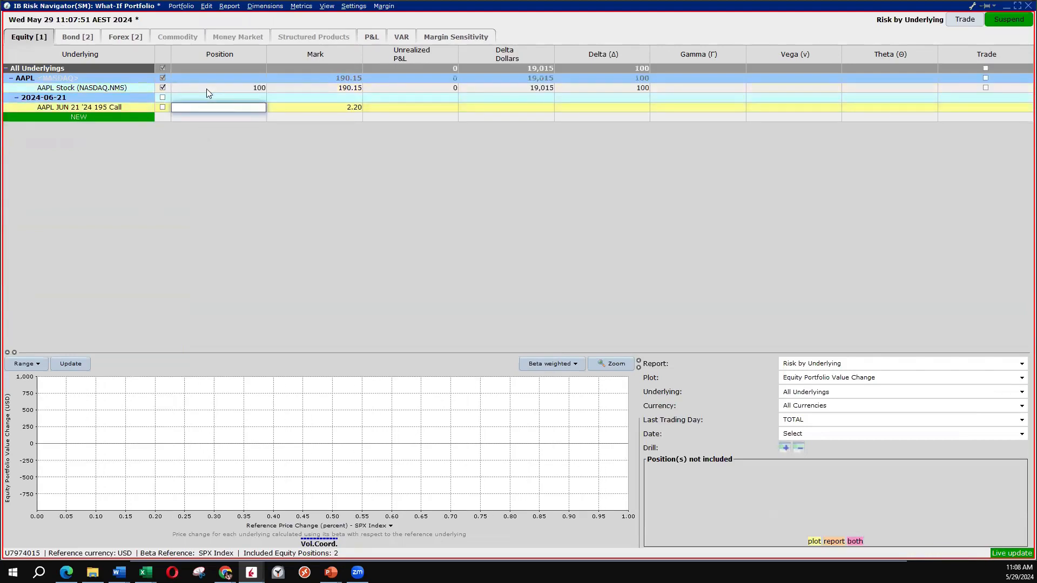
pyautogui.write('-1')
pyautogui.press('Return')
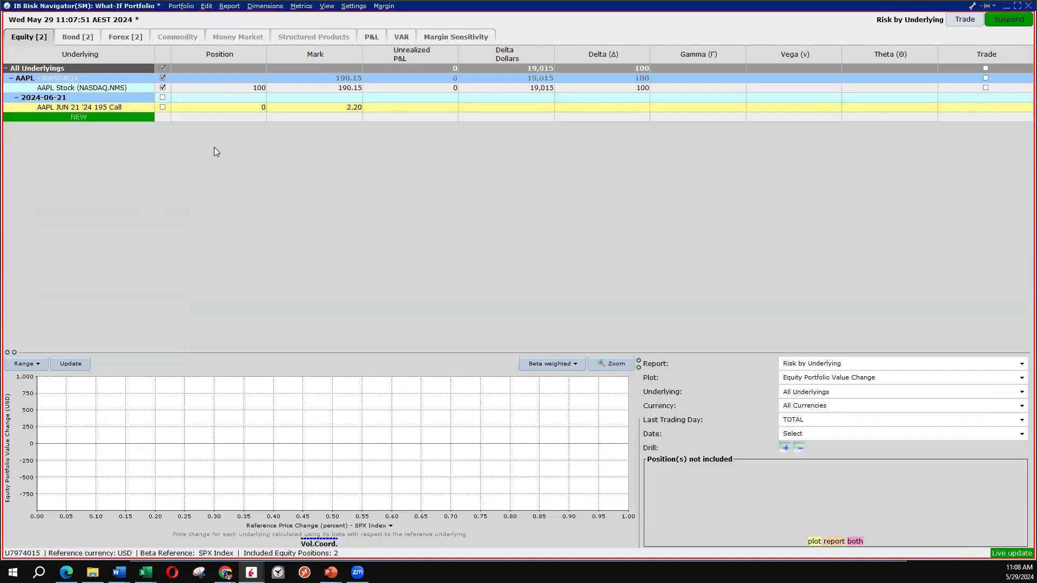
# Enlarge the plot area, limit the plot to the AAPL underlying and add the 2024-06-21 expiration date curve.
pyautogui.moveTo(378, 325); pyautogui.dragTo(383, 152)
pyautogui.click(809, 192)
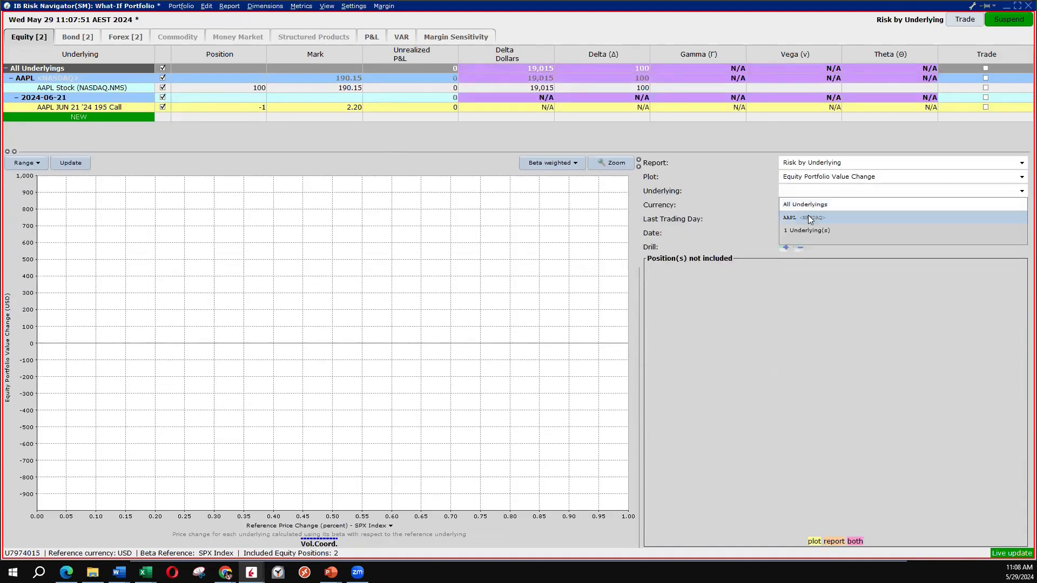
pyautogui.click(809, 218)
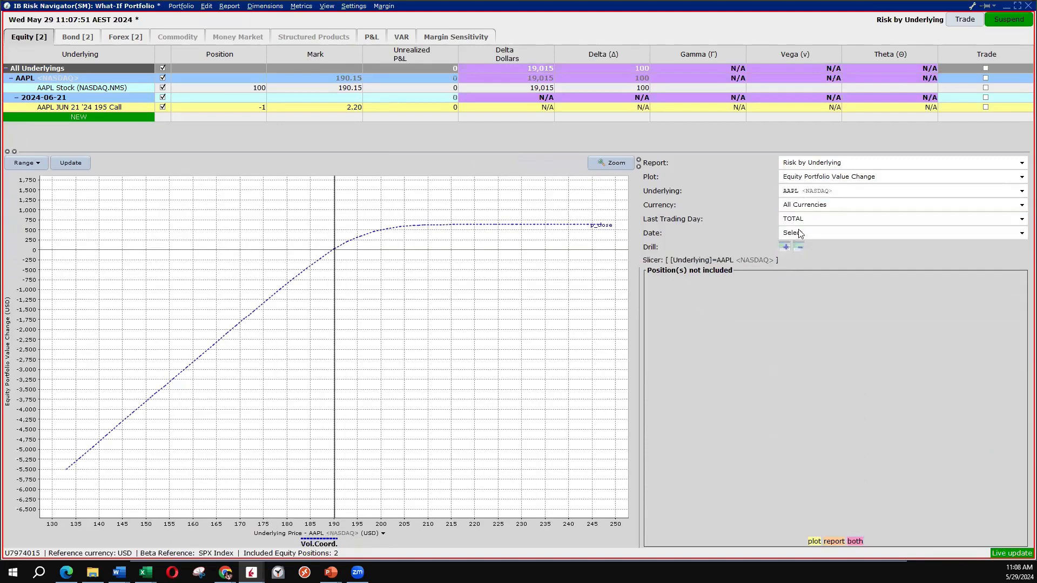
pyautogui.click(800, 233)
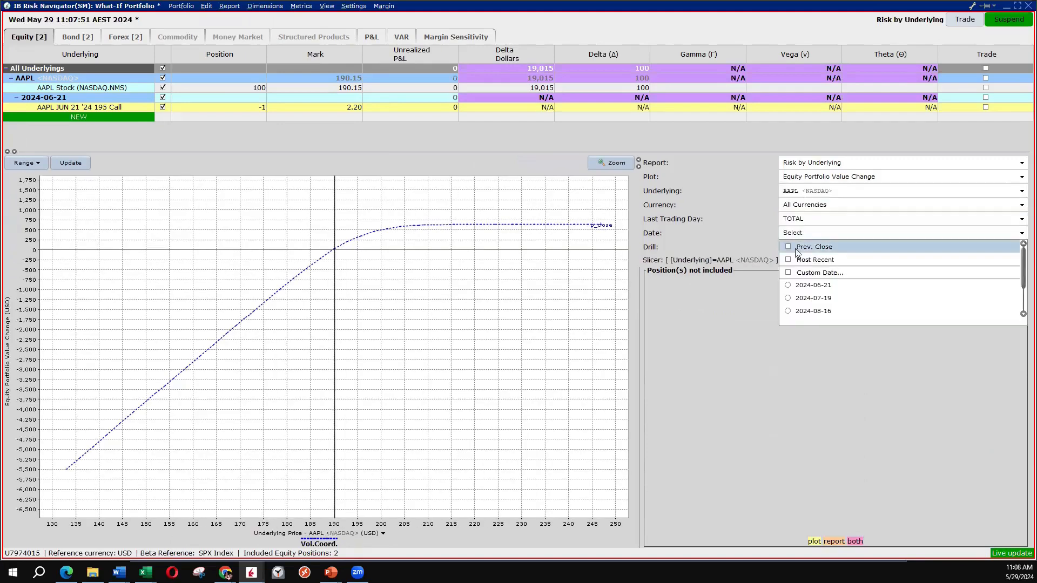
pyautogui.click(804, 284)
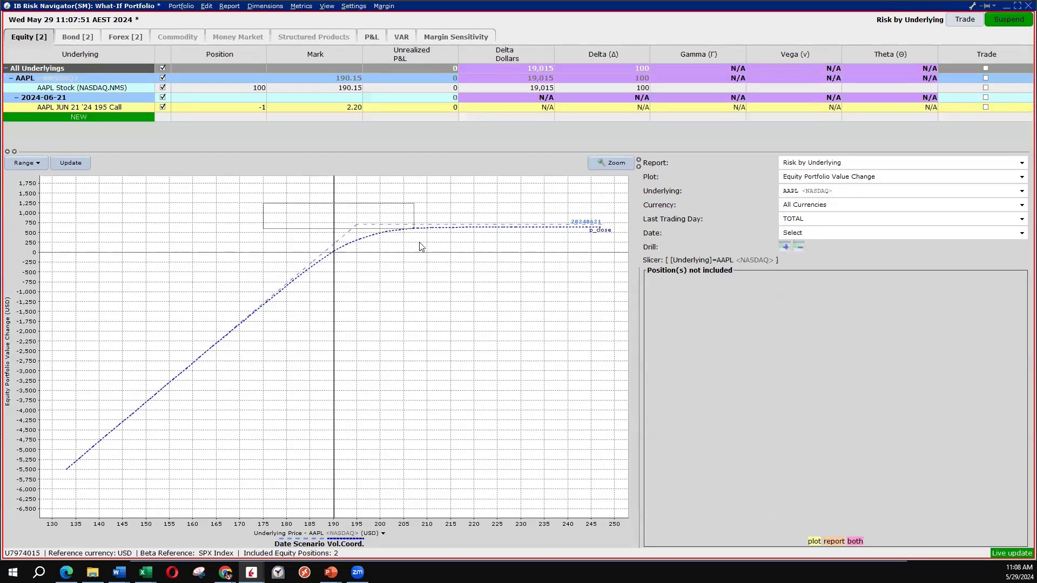
# Add a custom date scenario for May 29, 2024 to the AAPL value-change plot.
pyautogui.rightClick(415, 270)
pyautogui.click(445, 284)
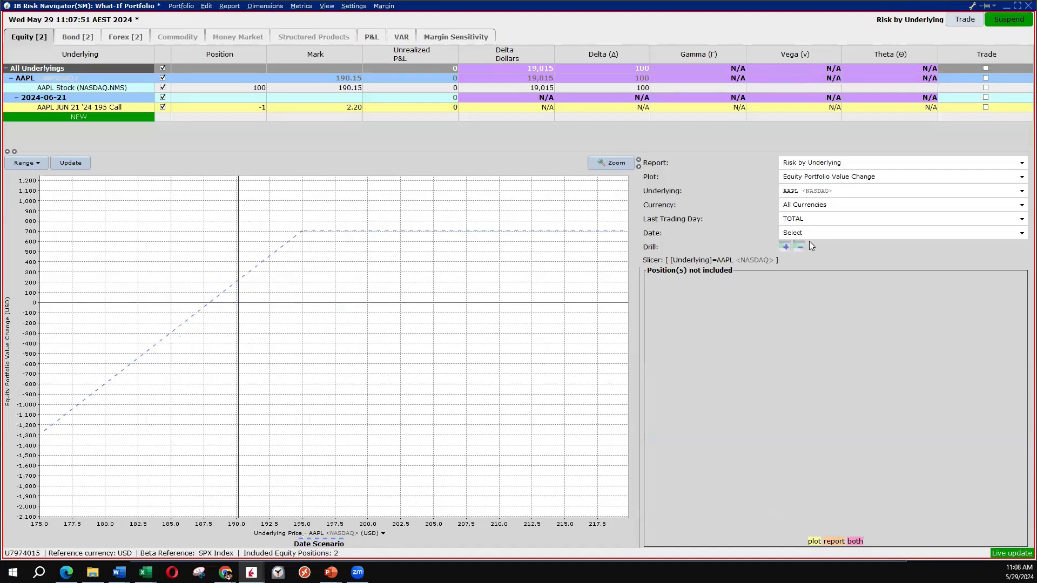
pyautogui.click(809, 234)
pyautogui.click(813, 272)
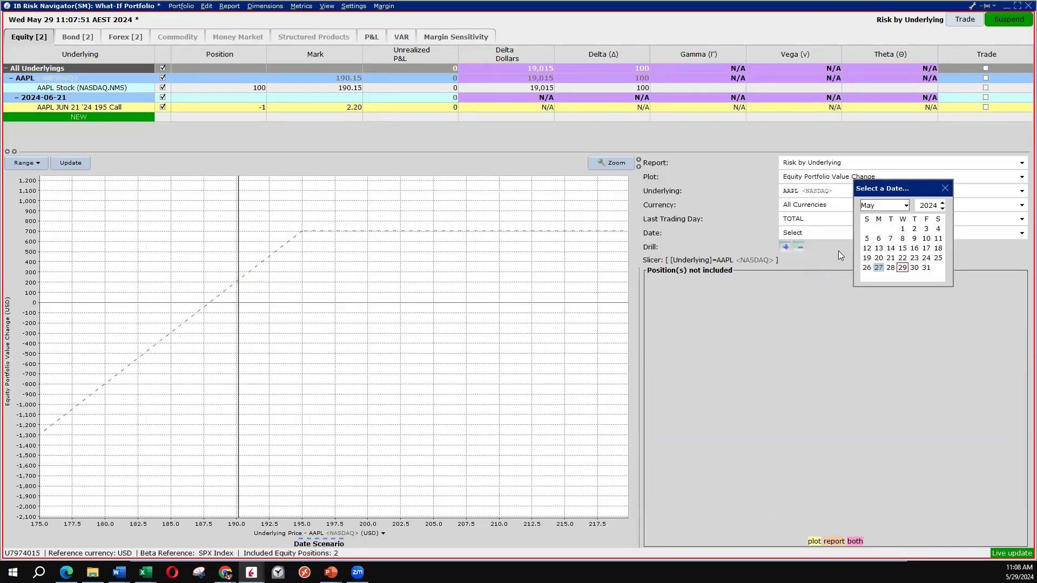
pyautogui.click(899, 268)
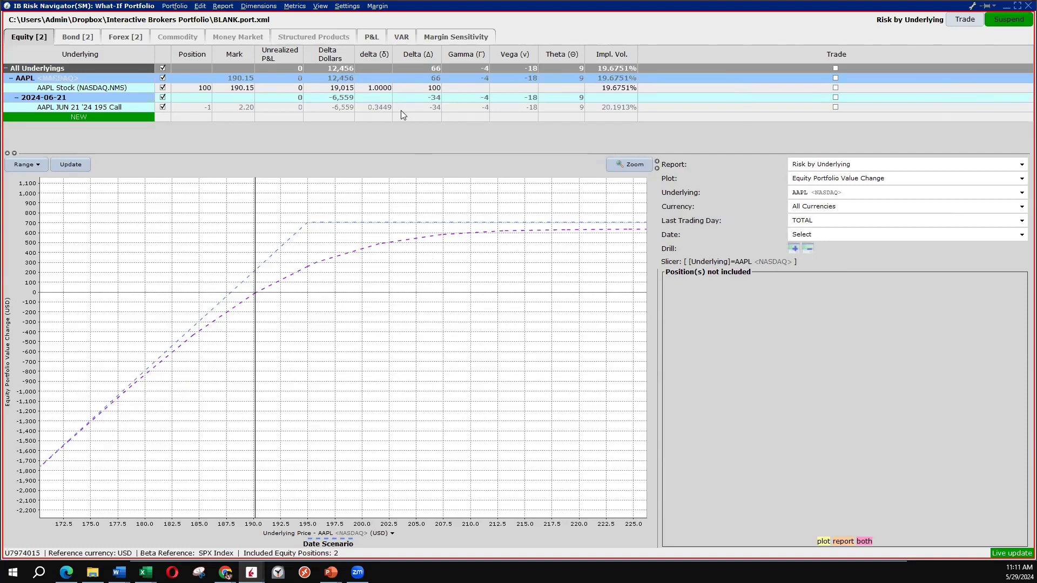
# Add the AAPL Jun 21 '24 185 call to the What-If portfolio as another position.
pyautogui.moveTo(386, 157); pyautogui.dragTo(387, 142)
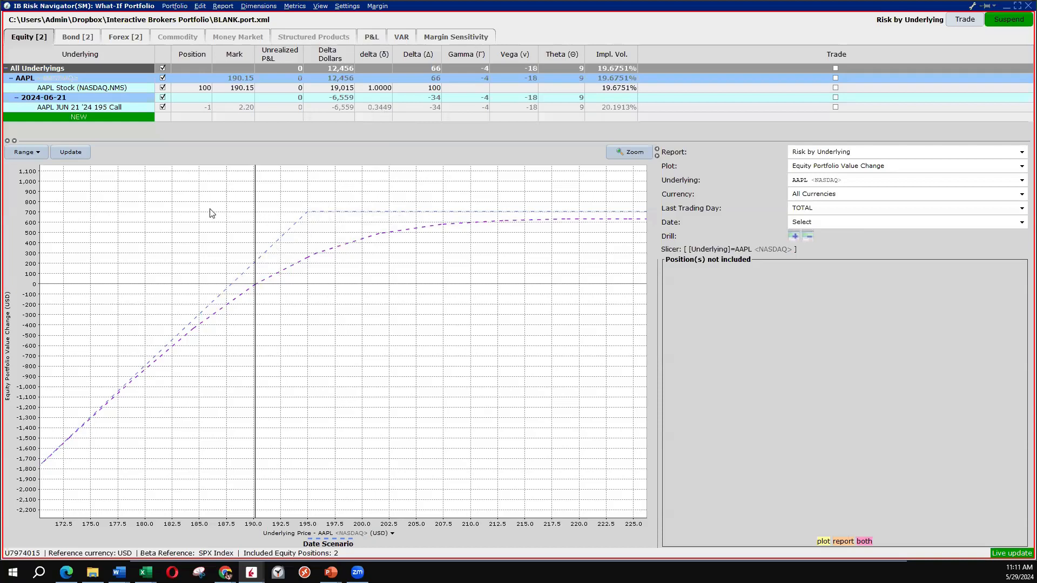
pyautogui.click(124, 118)
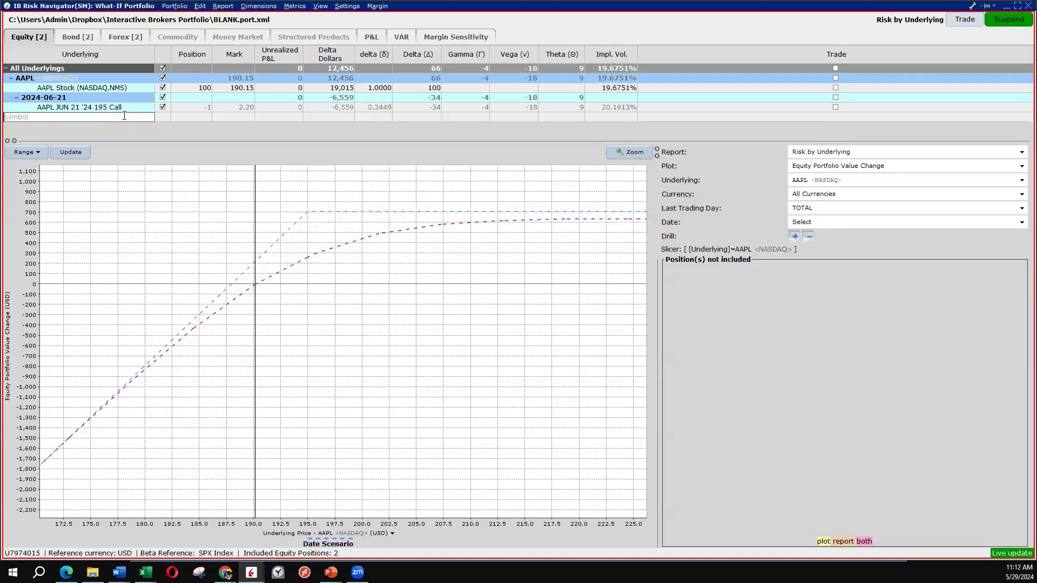
pyautogui.write('aapl')
pyautogui.press('Return')
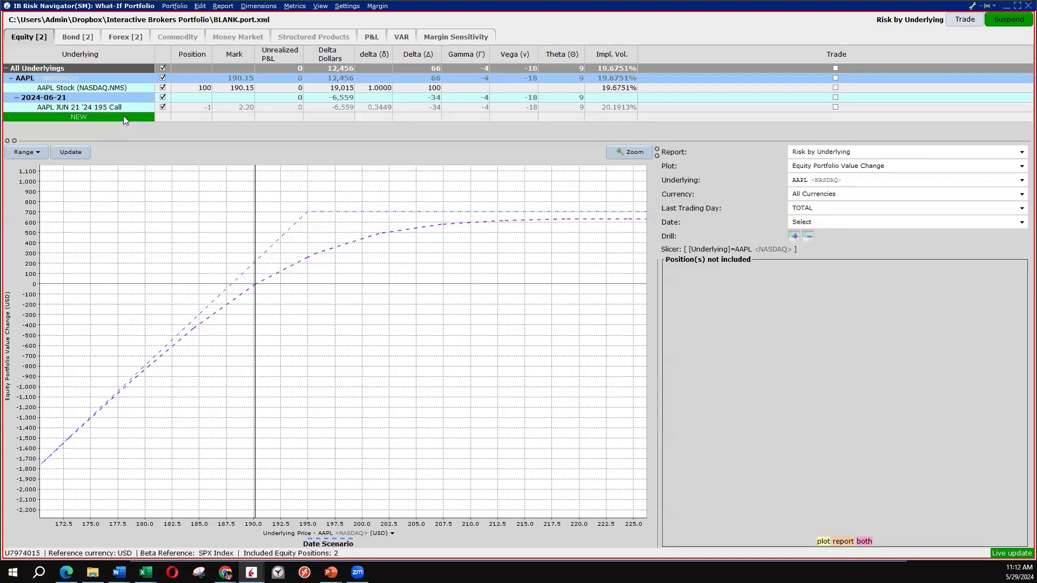
pyautogui.press('Return')
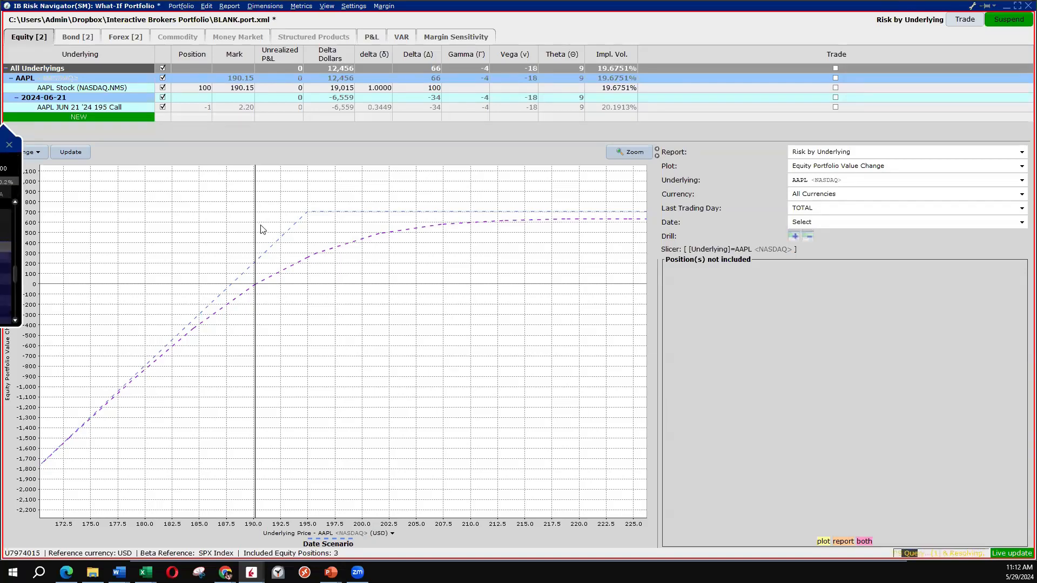
pyautogui.click(9, 145)
# Exclude the 195 call from the portfolio calculation and set the 185 call position to -1.
pyautogui.click(163, 117)
pyautogui.click(188, 106)
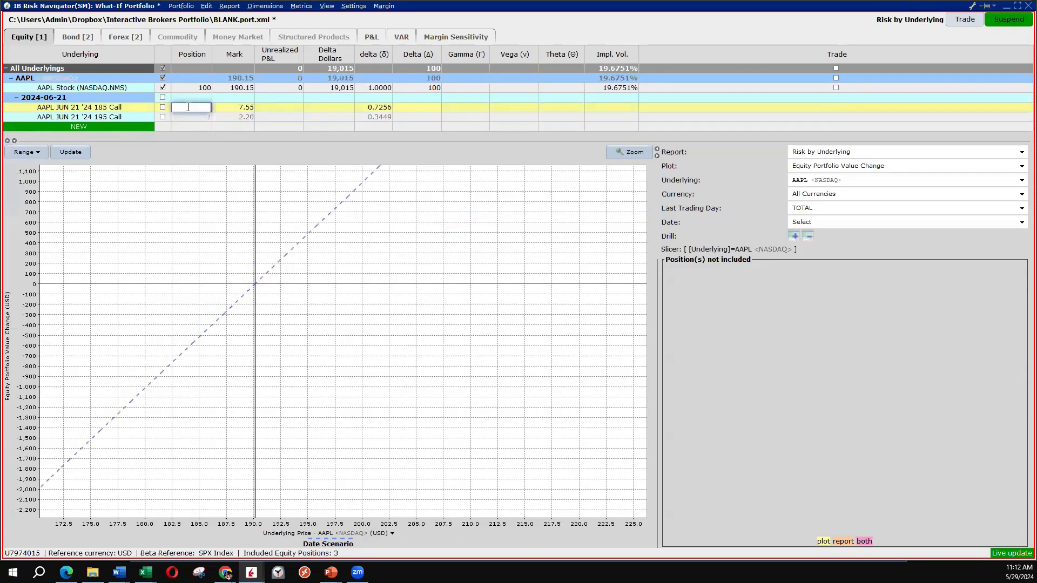
pyautogui.write('-1')
pyautogui.press('Return')
pyautogui.write('-1')
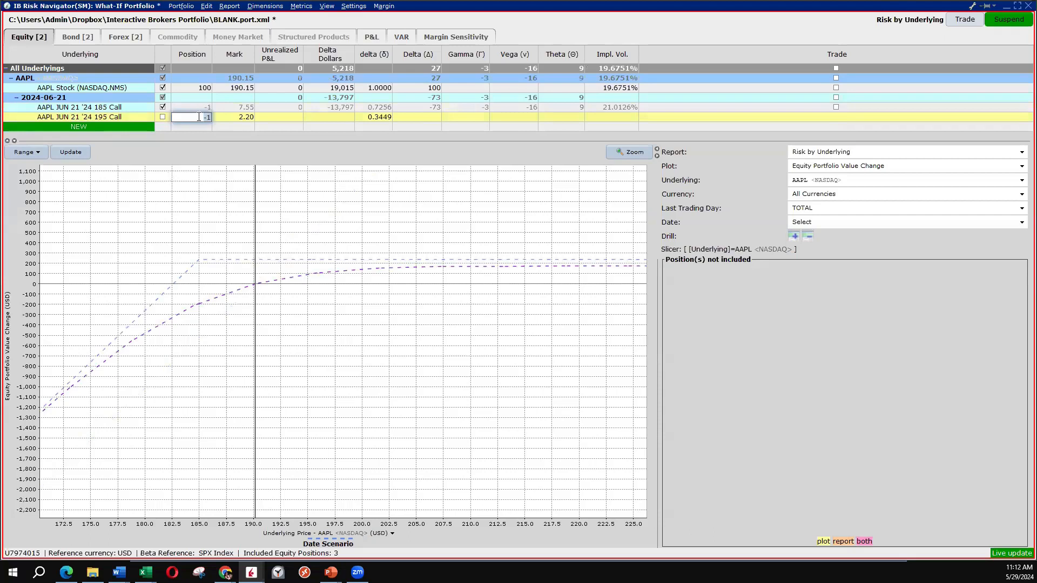
pyautogui.press('Return')
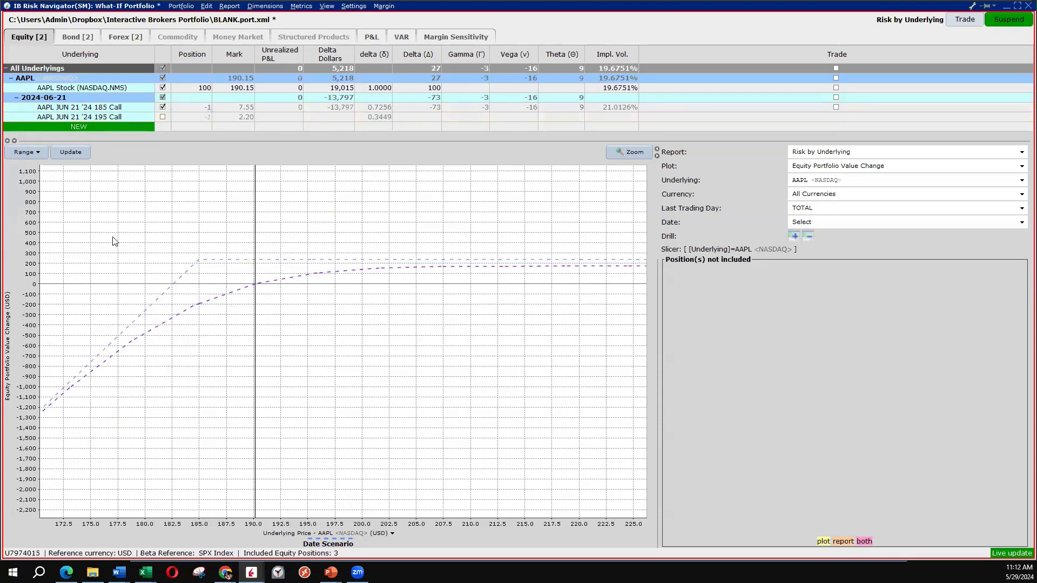